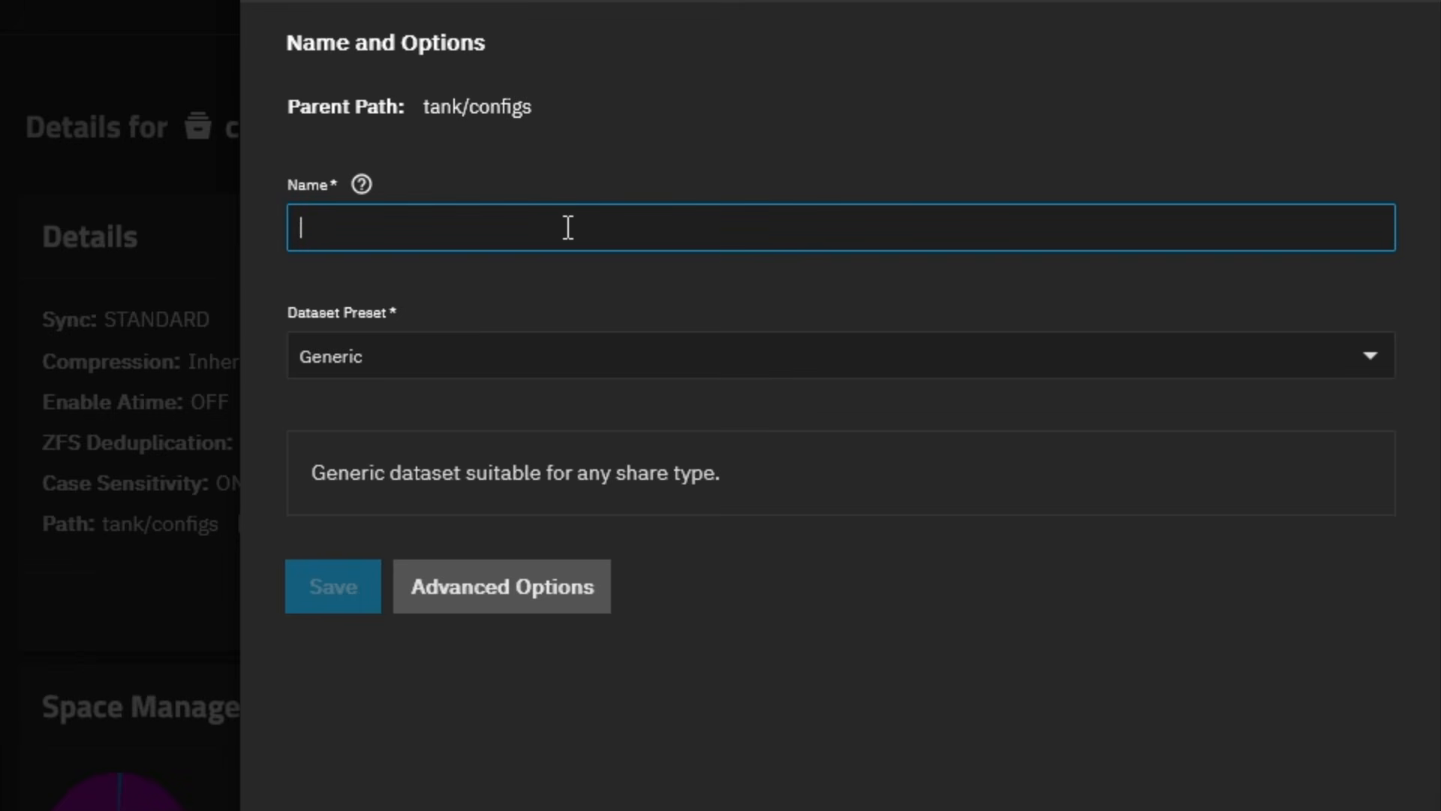
Save the new sprouttrack dataset and change its owning group to apps.
{"action": "type", "text": "sprouttrack"}
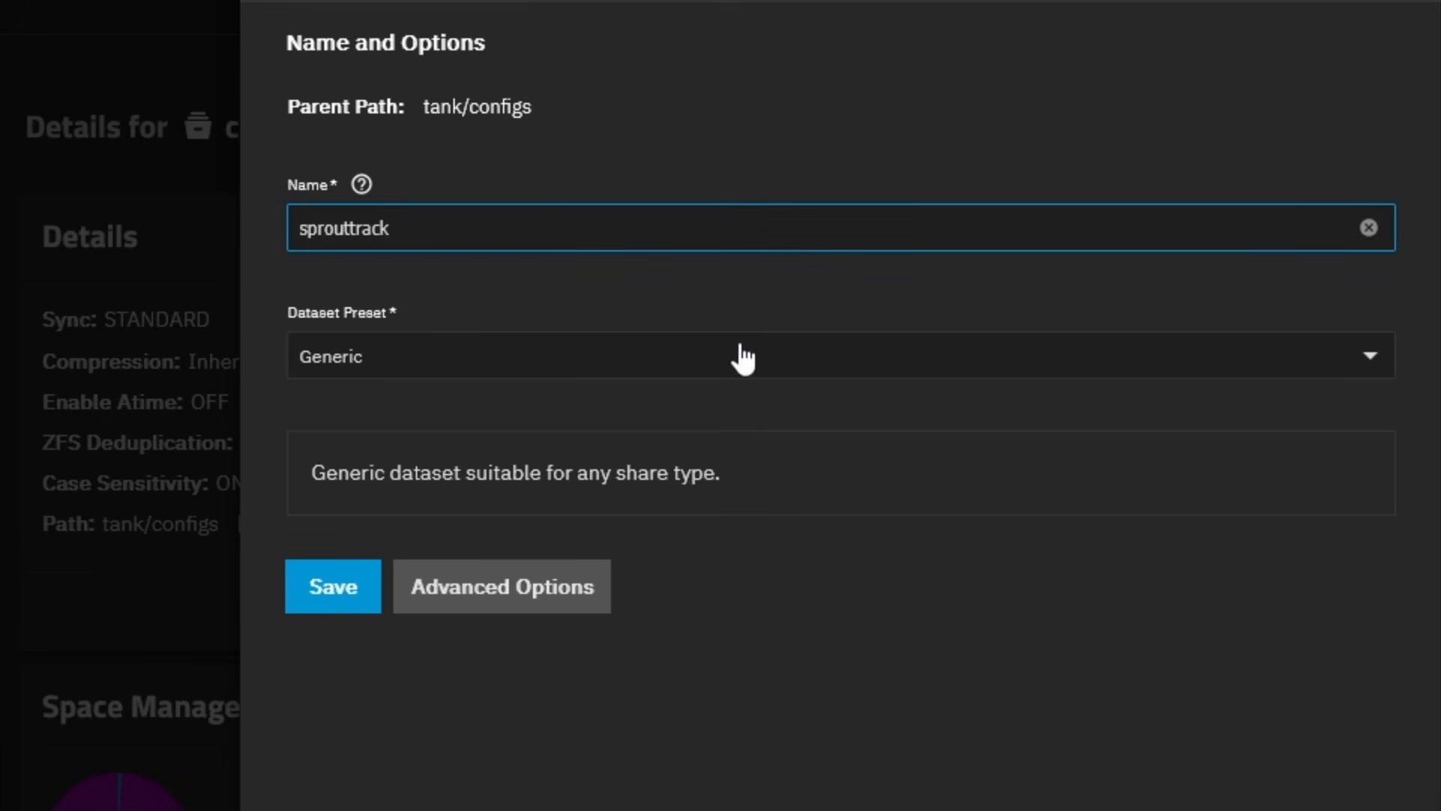
{"action": "left_click", "coordinate": [353, 600]}
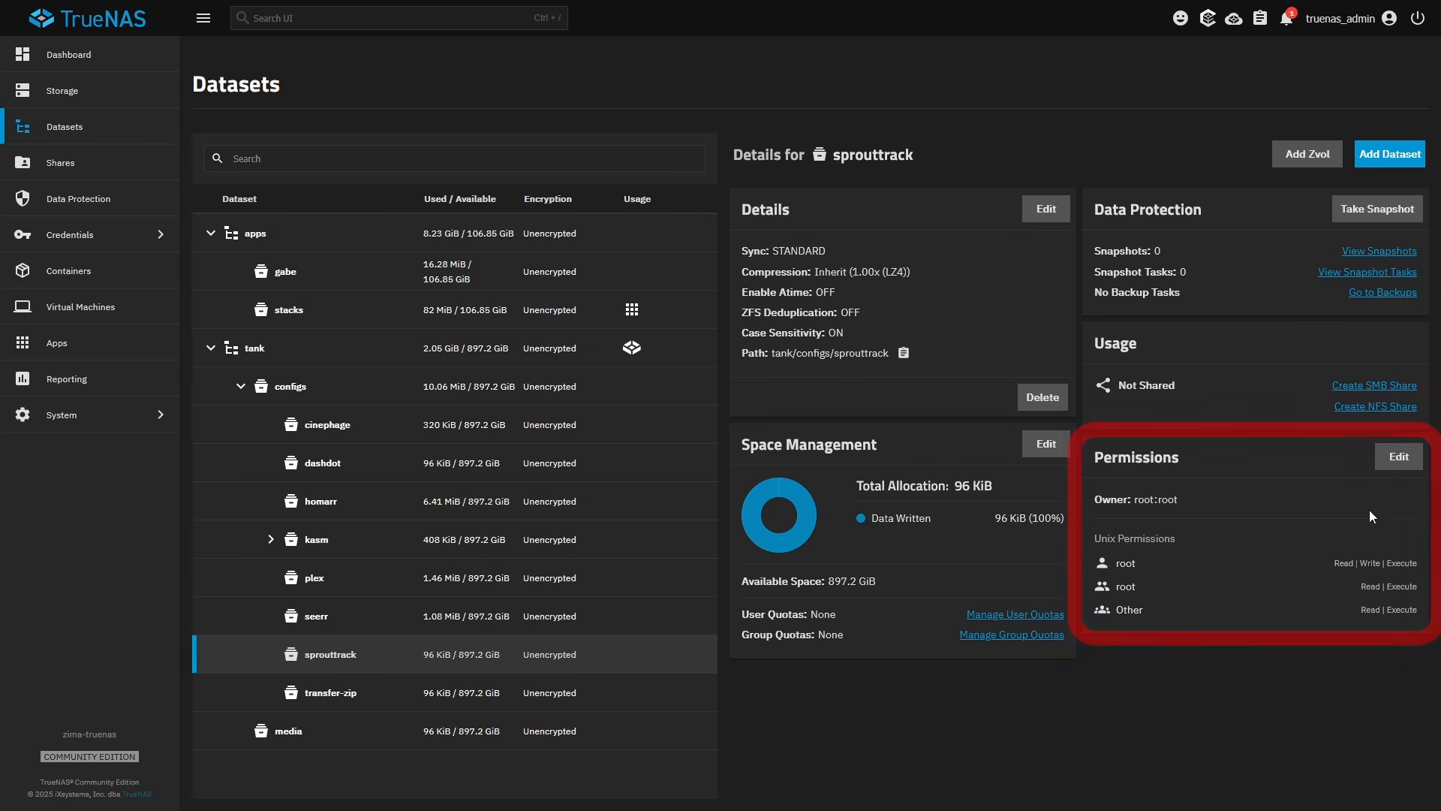
{"action": "left_click", "coordinate": [1399, 457]}
{"action": "left_click", "coordinate": [593, 362]}
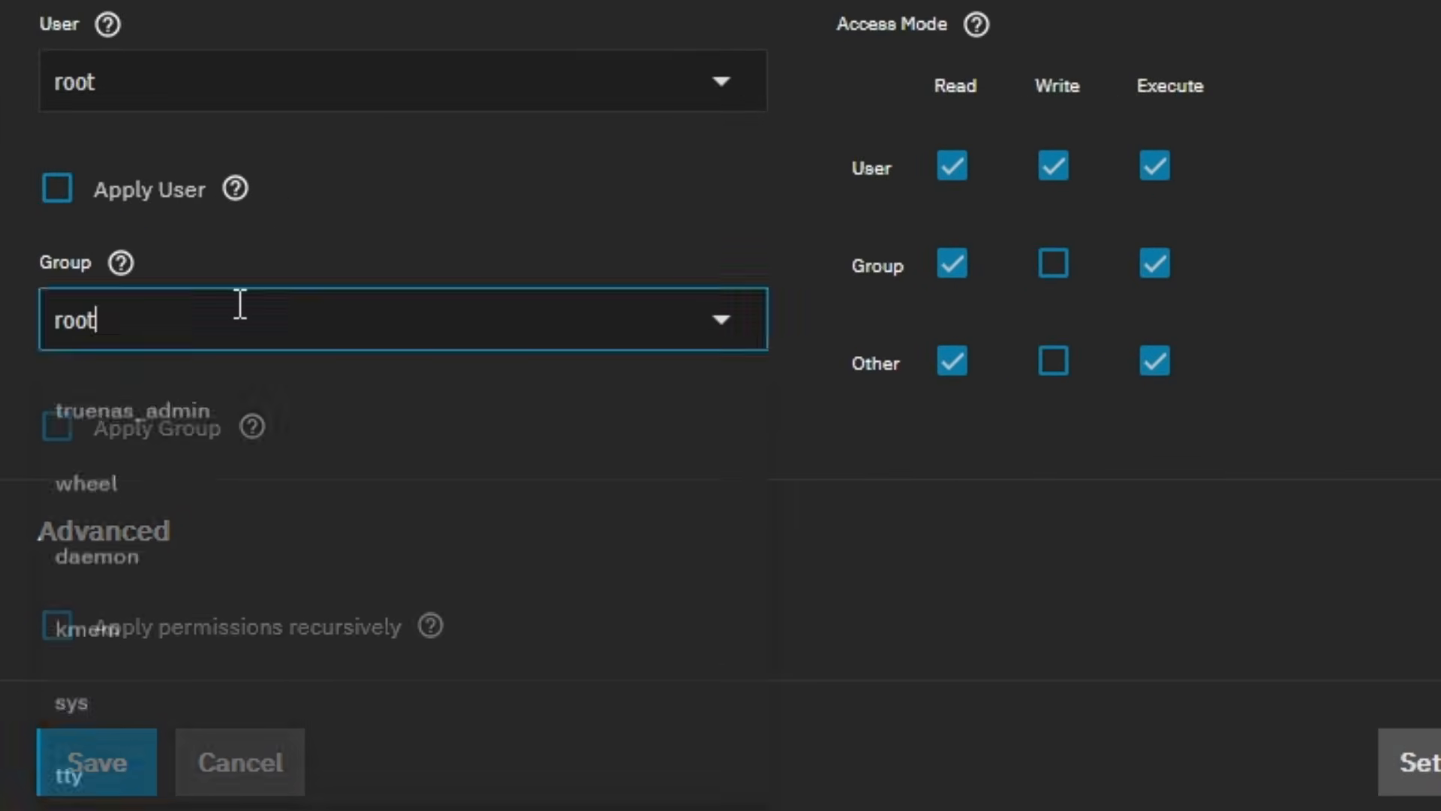
{"action": "type", "text": "apps"}
{"action": "left_click", "coordinate": [281, 417]}
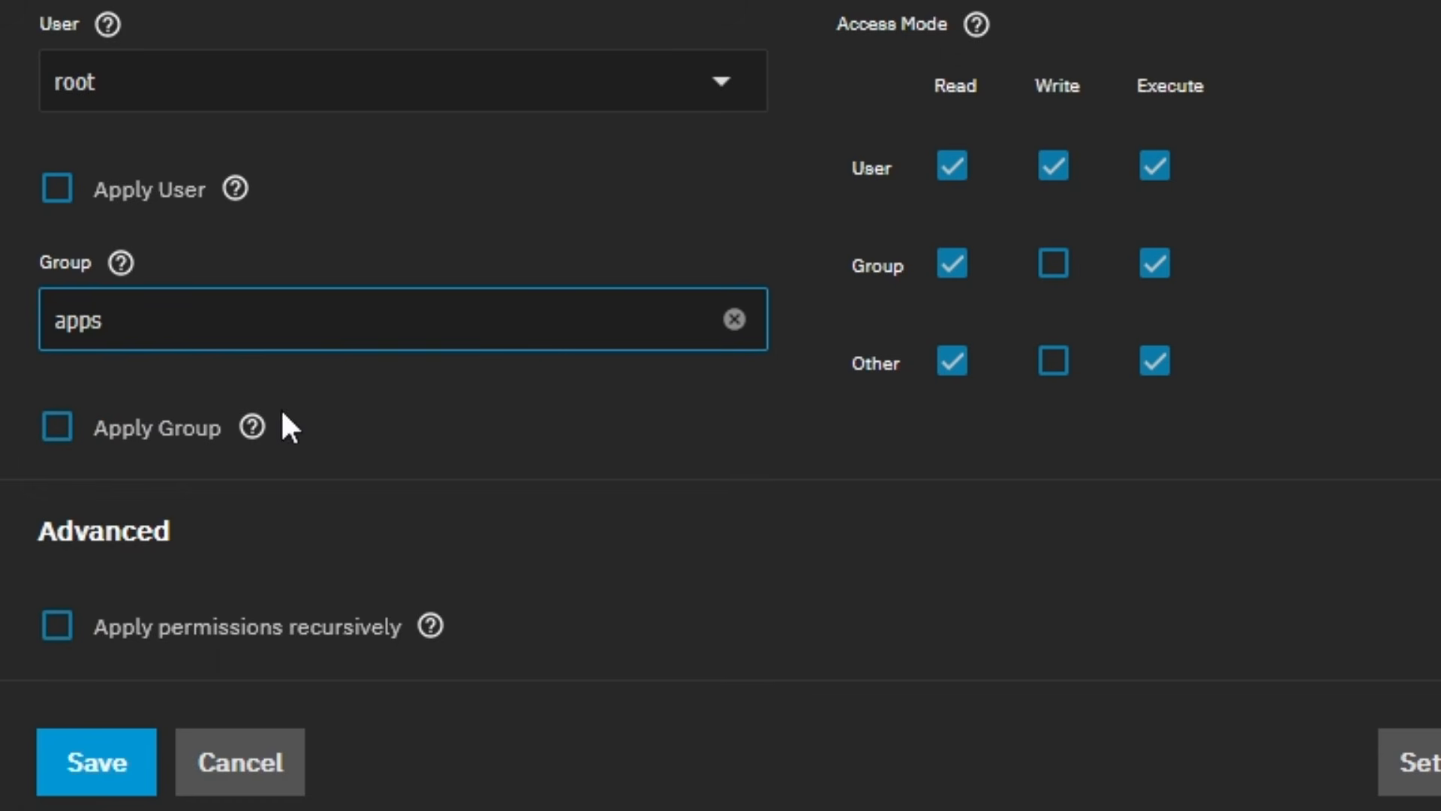
Grant group write, remove others' read and execute, apply the group, and save permissions.
{"action": "left_click", "coordinate": [1051, 272]}
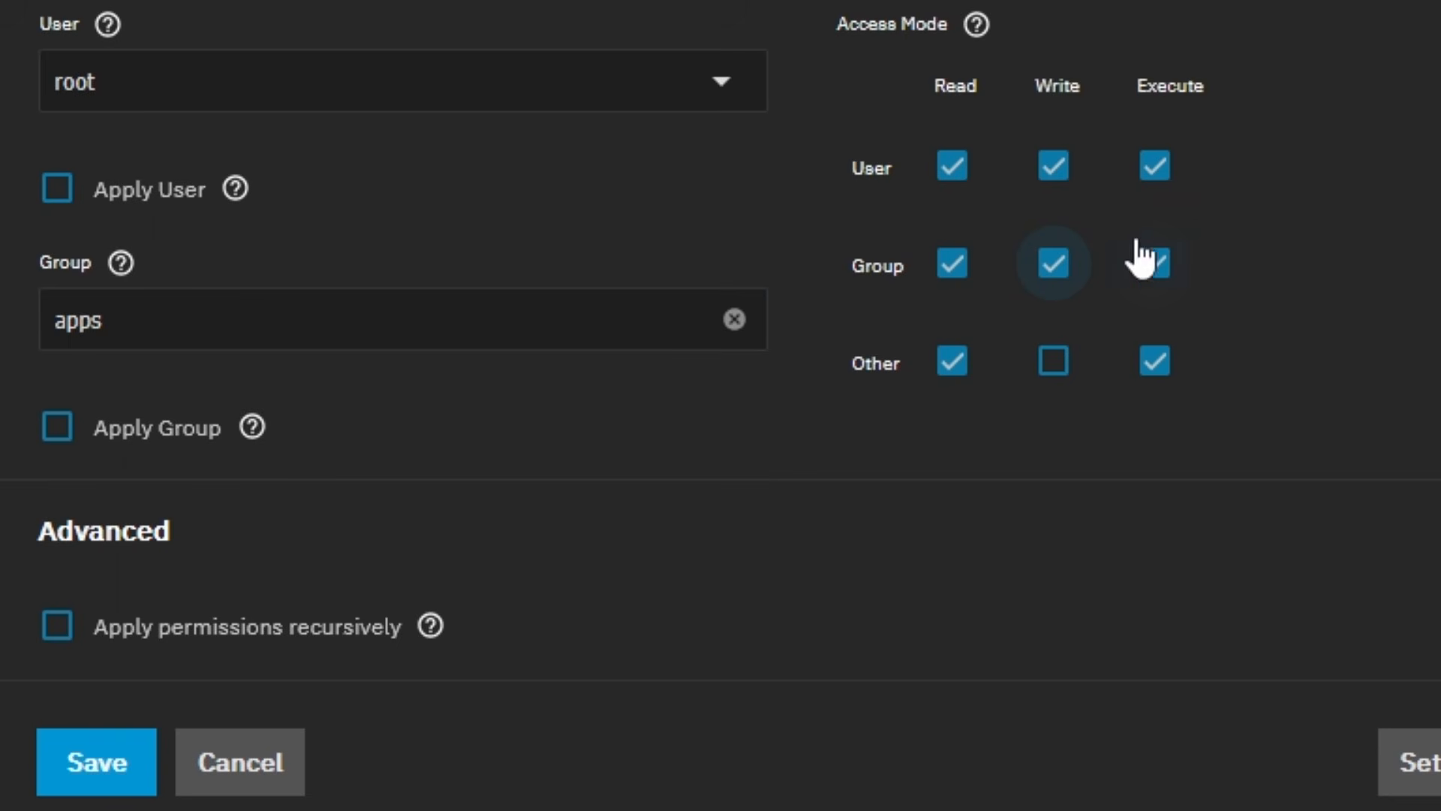
{"action": "left_click", "coordinate": [951, 363]}
{"action": "left_click", "coordinate": [1154, 368]}
{"action": "left_click", "coordinate": [58, 428]}
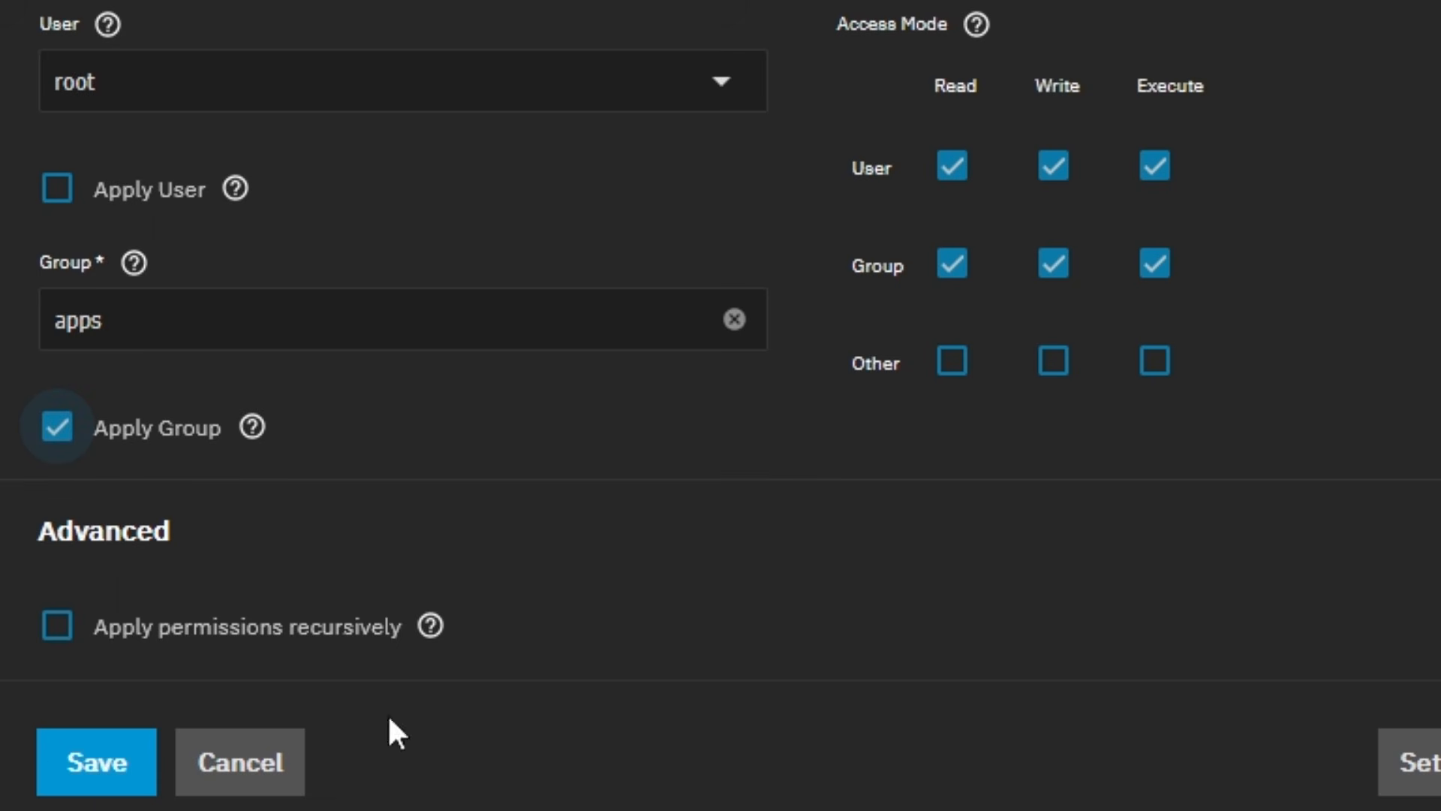
{"action": "left_click", "coordinate": [96, 762]}
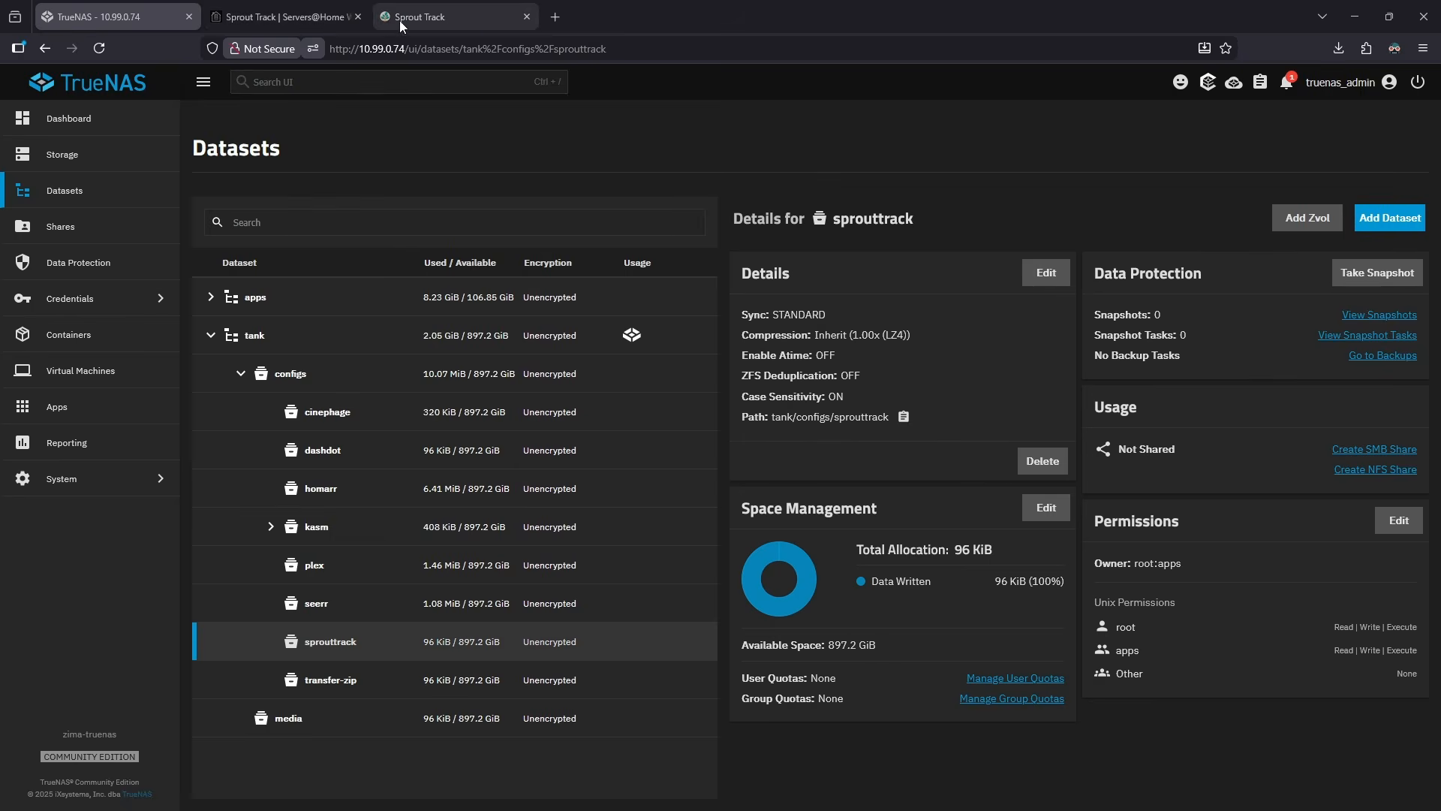
Switch to the Sprout Track wiki guide and check the stacks directory it names.
{"action": "left_click", "coordinate": [289, 24]}
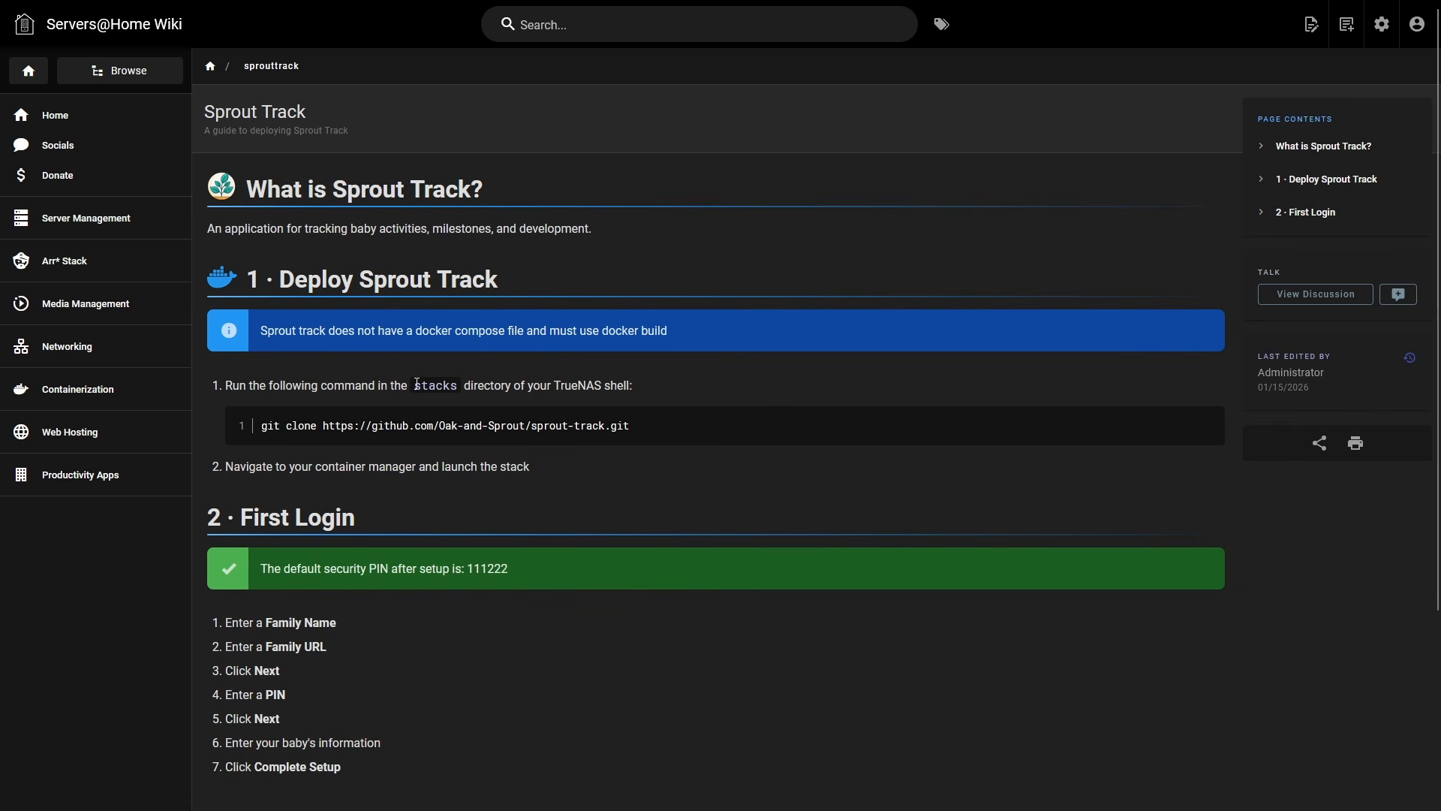
{"action": "left_click_drag", "start_coordinate": [415, 388], "coordinate": [460, 387]}
{"action": "left_click", "coordinate": [524, 416]}
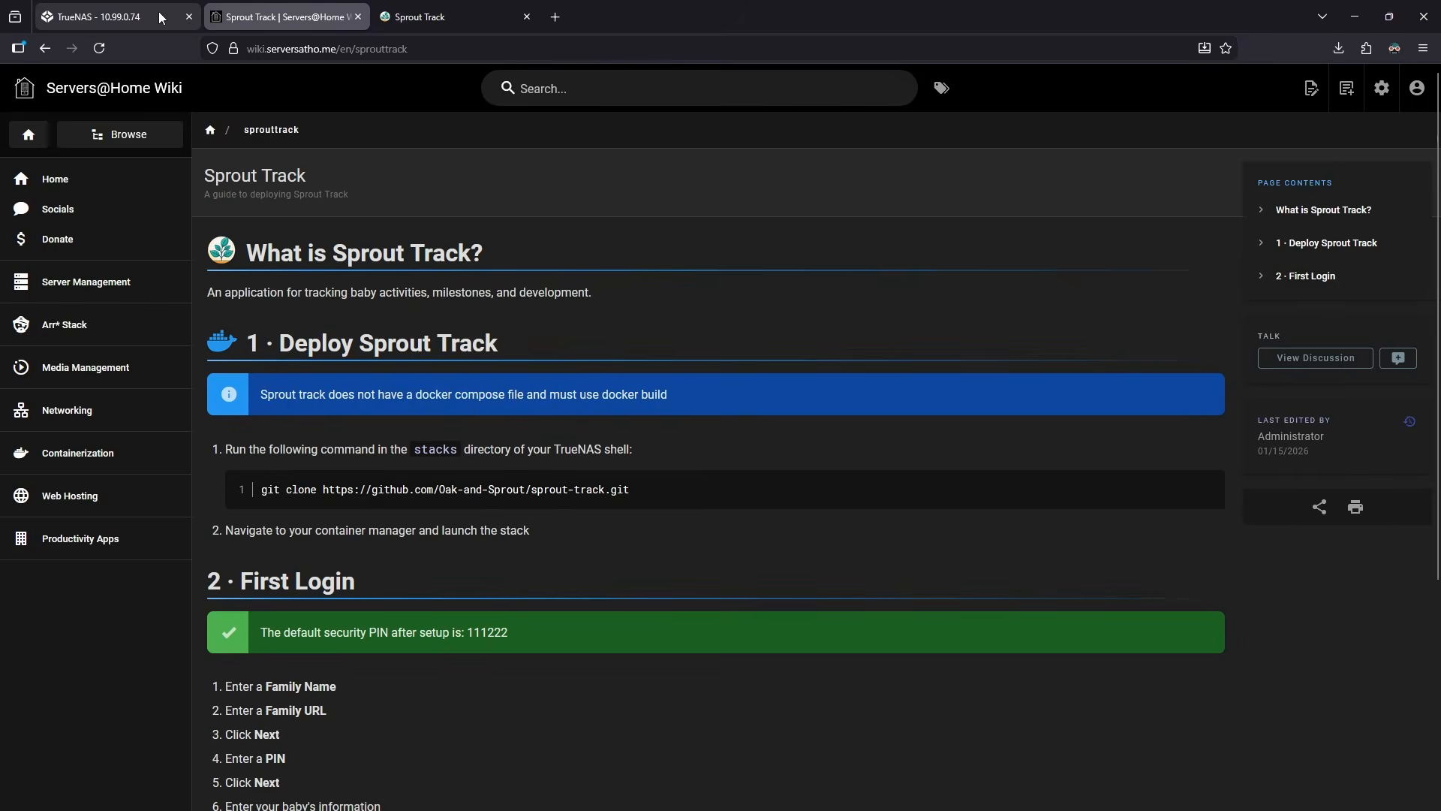
Open the TrueNAS System shell and become root with sudo su.
{"action": "left_click", "coordinate": [156, 12]}
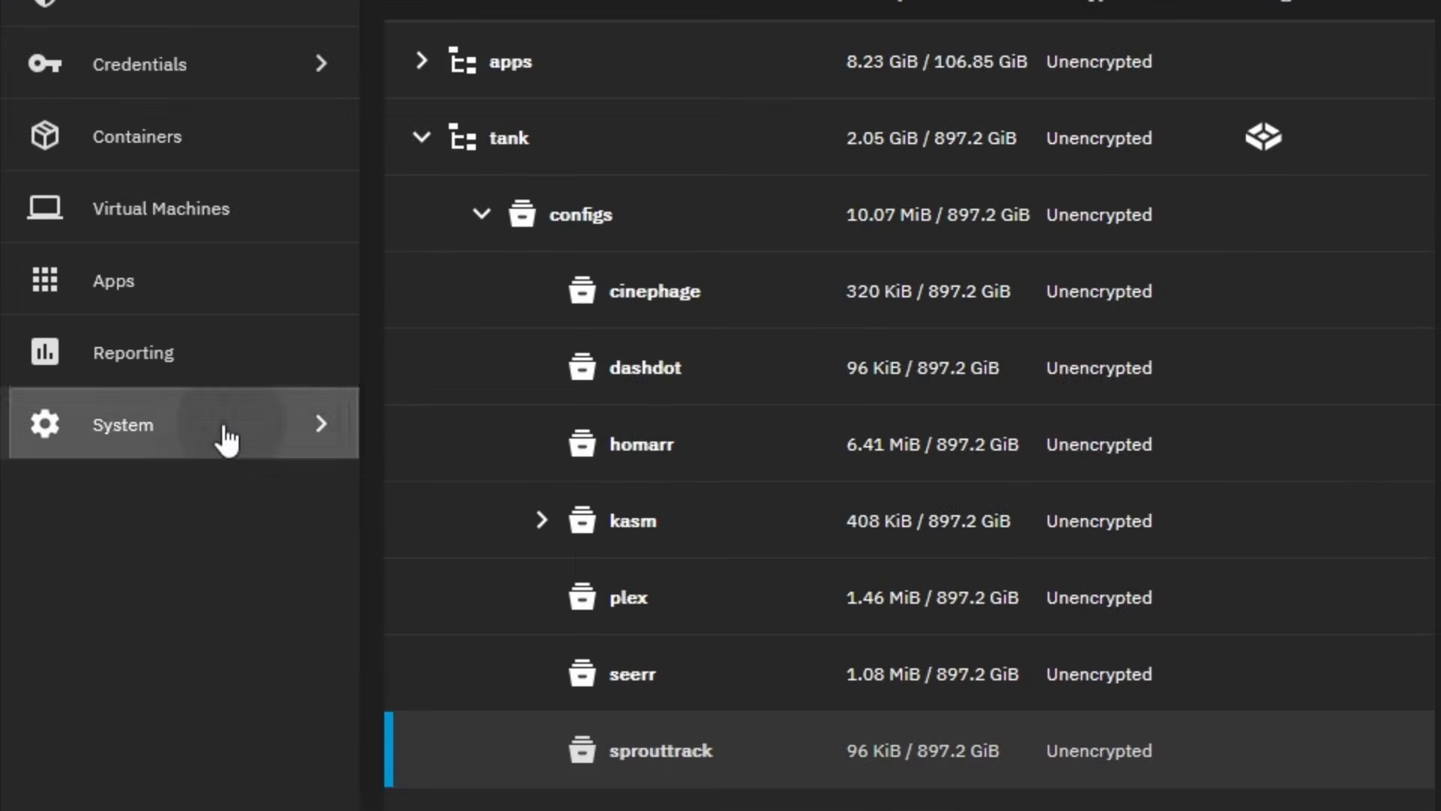
{"action": "left_click", "coordinate": [225, 439]}
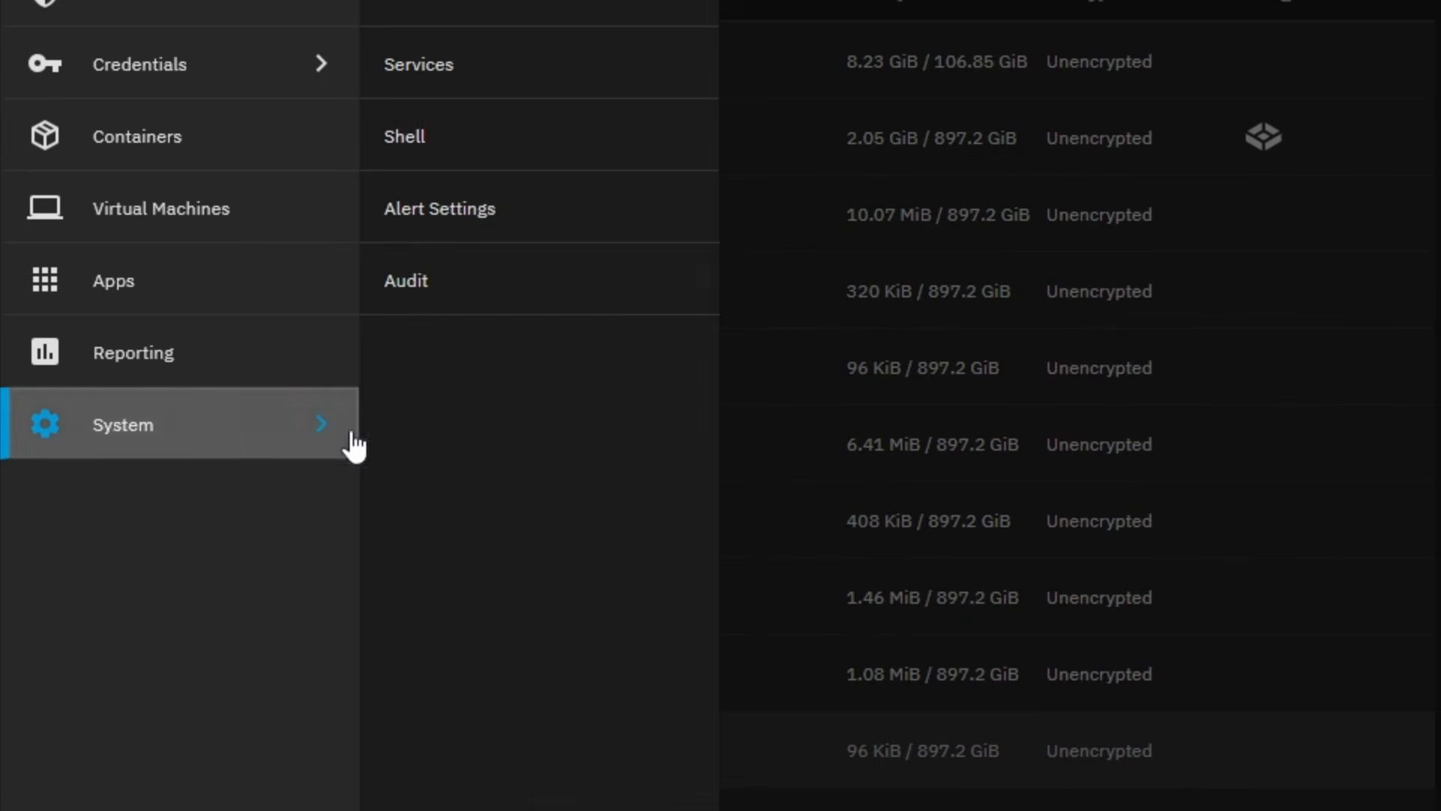
{"action": "left_click", "coordinate": [516, 138]}
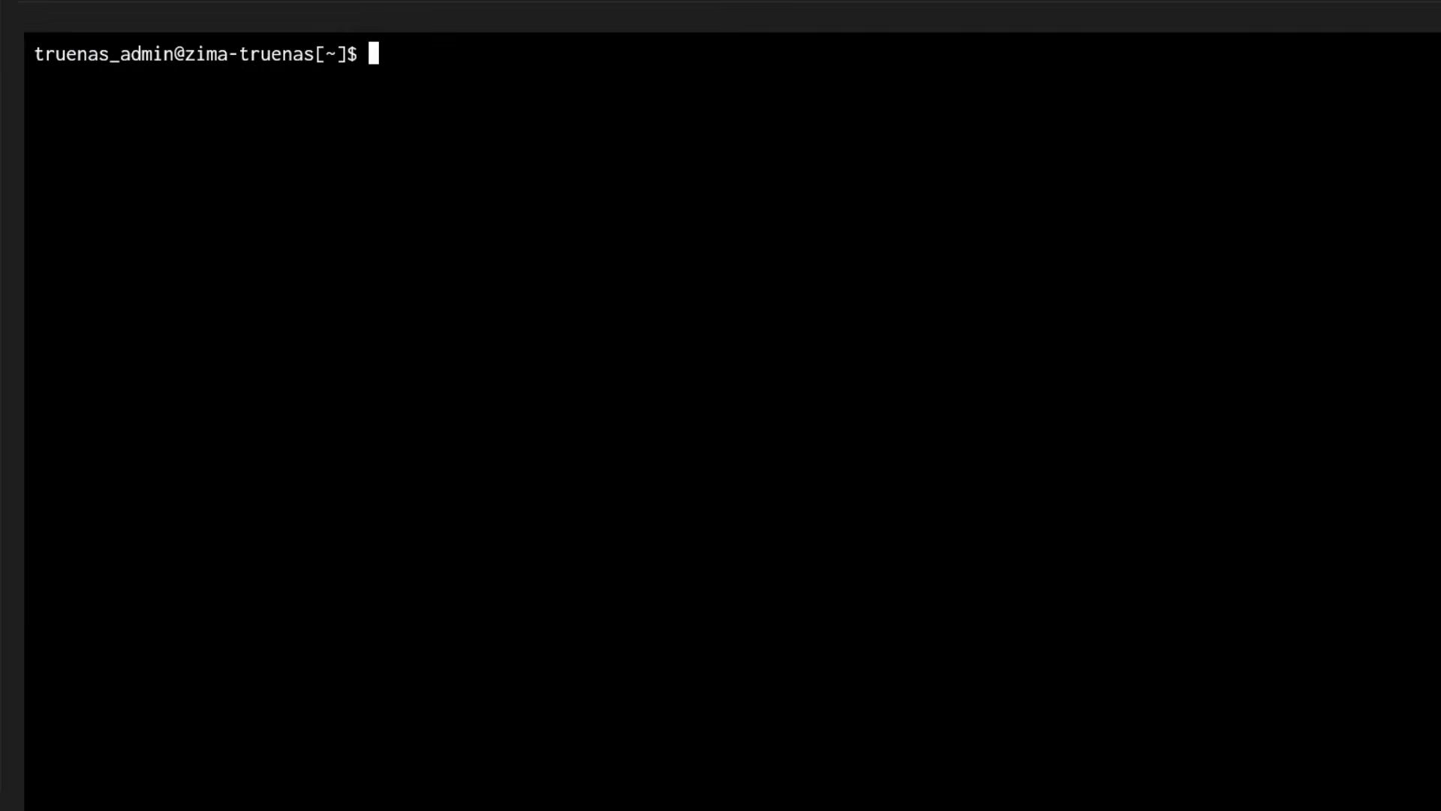
{"action": "type", "text": "sudo su"}
{"action": "key", "text": "Return"}
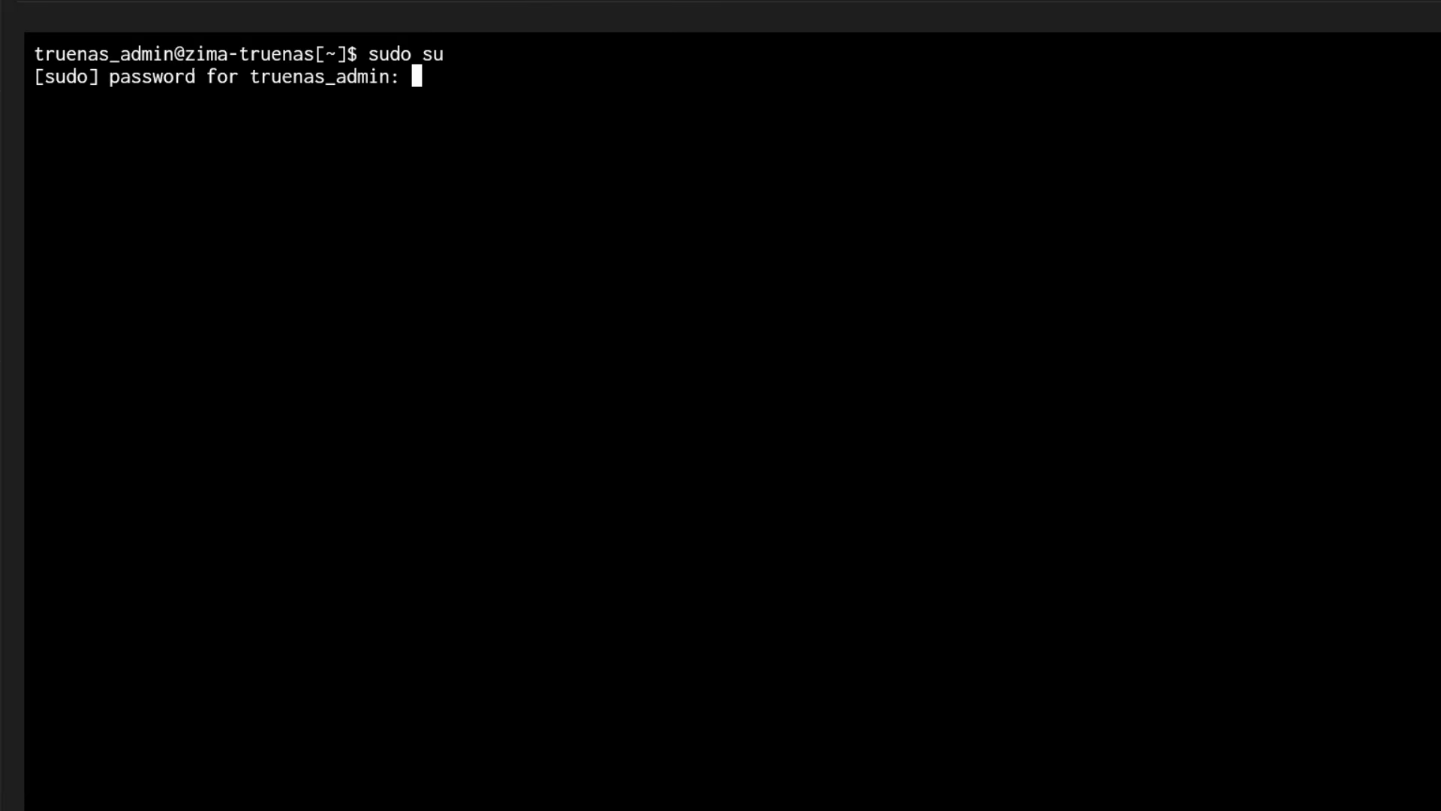
{"action": "key", "text": "Return"}
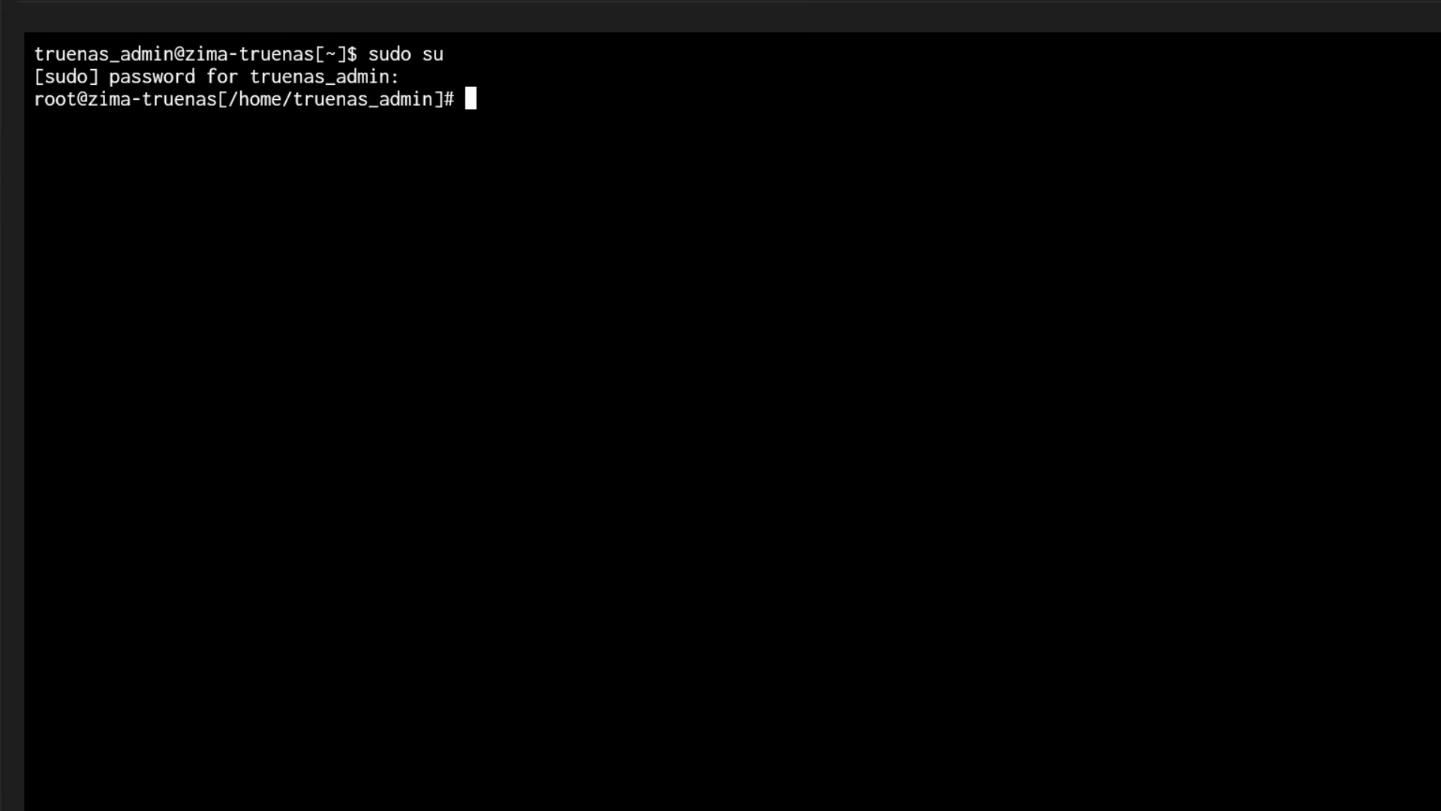
Change into /mnt/apps/stacks and list its contents with ls -l.
{"action": "type", "text": "cd /m"}
{"action": "key", "text": "Tab"}
{"action": "type", "text": "n"}
{"action": "key", "text": "Tab"}
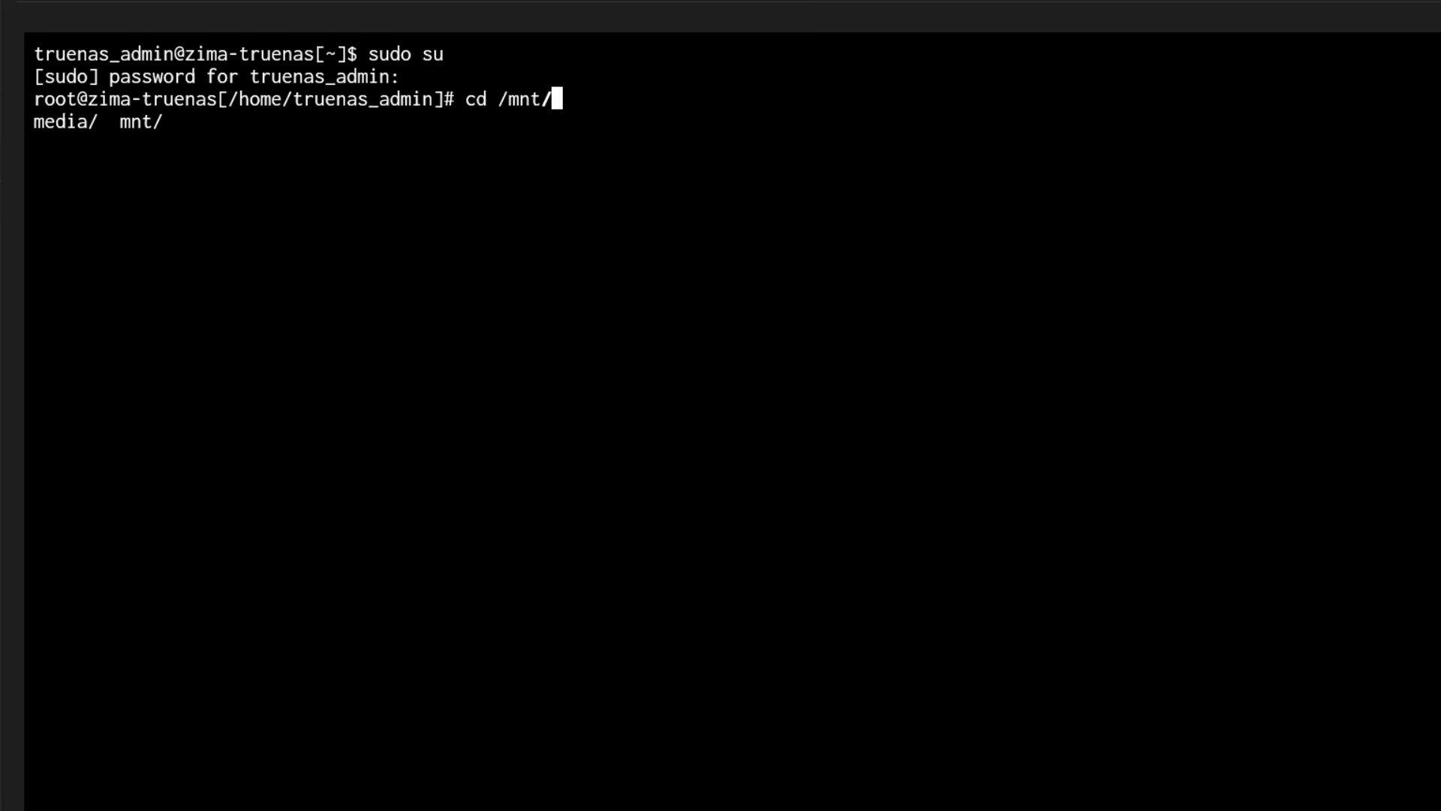
{"action": "type", "text": "app"}
{"action": "key", "text": "Tab"}
{"action": "type", "text": "stac"}
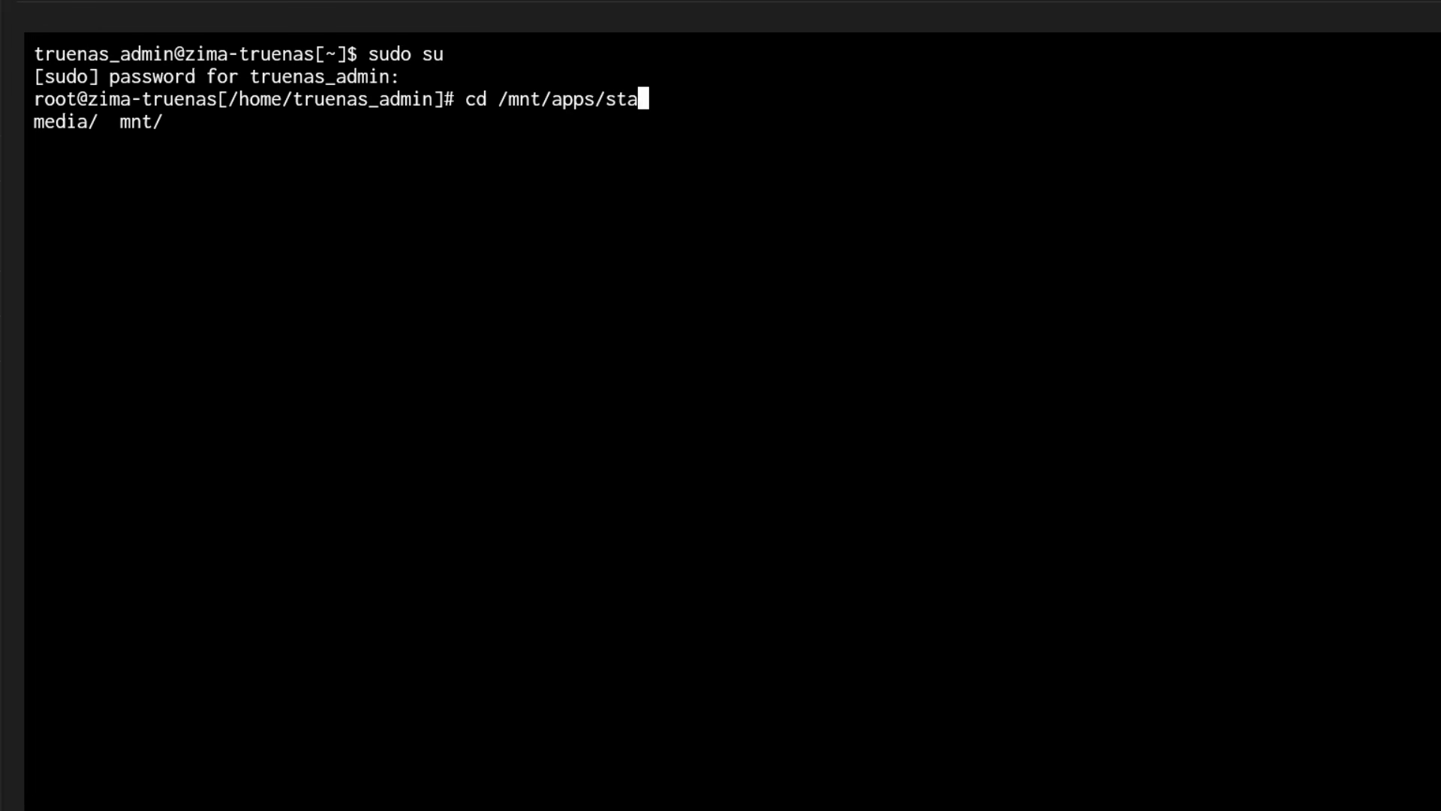
{"action": "key", "text": "Tab"}
{"action": "key", "text": "BackSpace"}
{"action": "key", "text": "Return"}
{"action": "type", "text": "ls -l"}
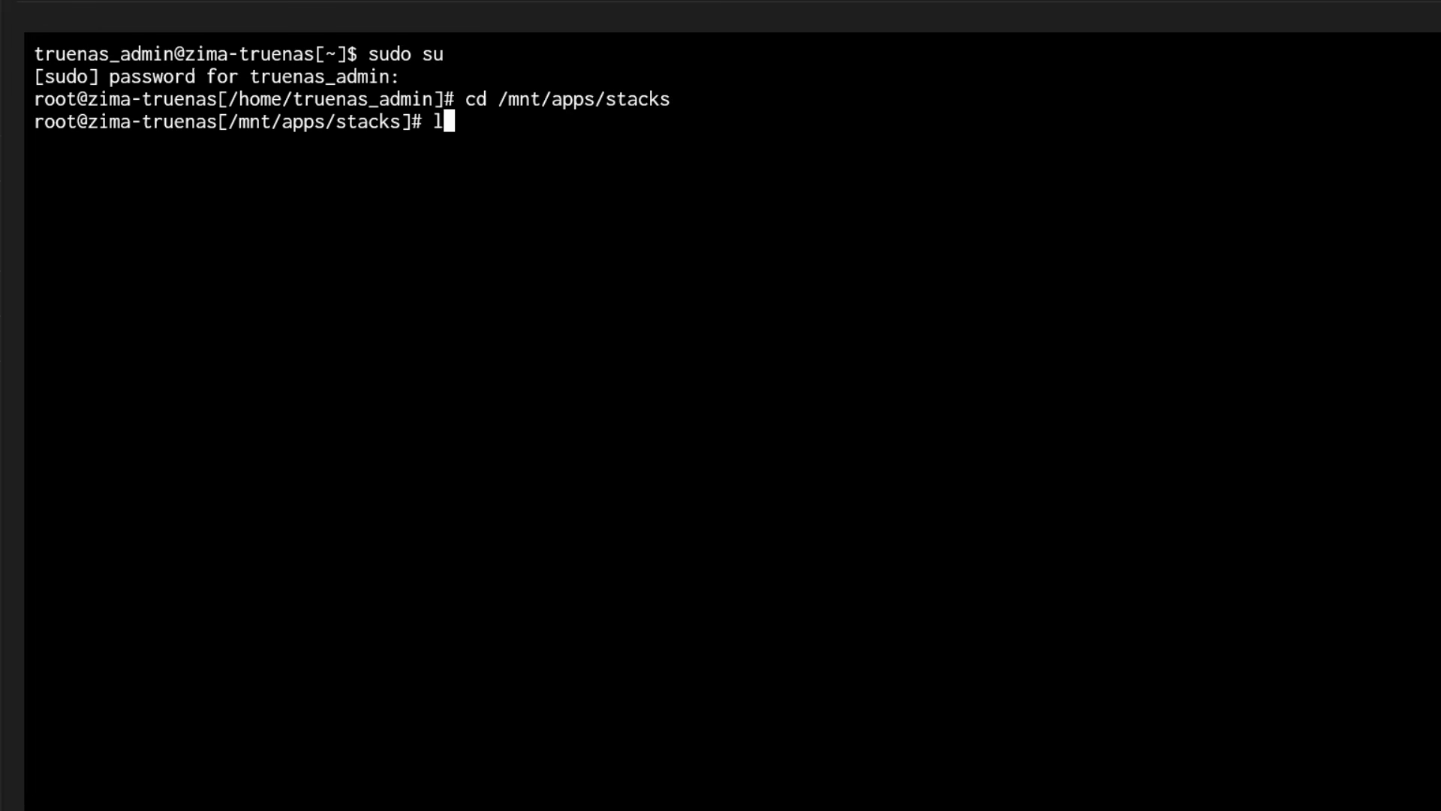
{"action": "key", "text": "Return"}
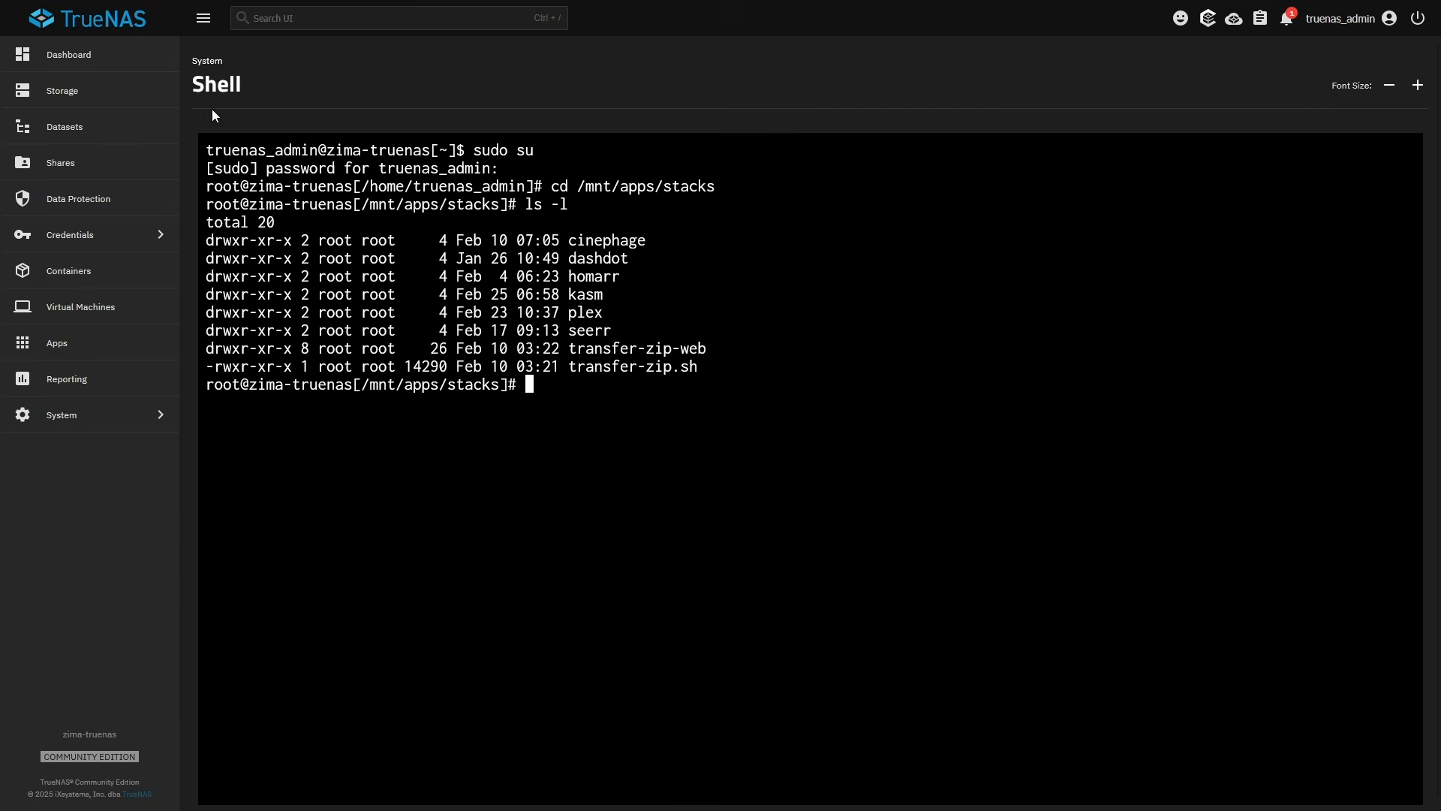
Copy the wiki's git clone command, run it in the shell, and view installed apps.
{"action": "left_click", "coordinate": [300, 15]}
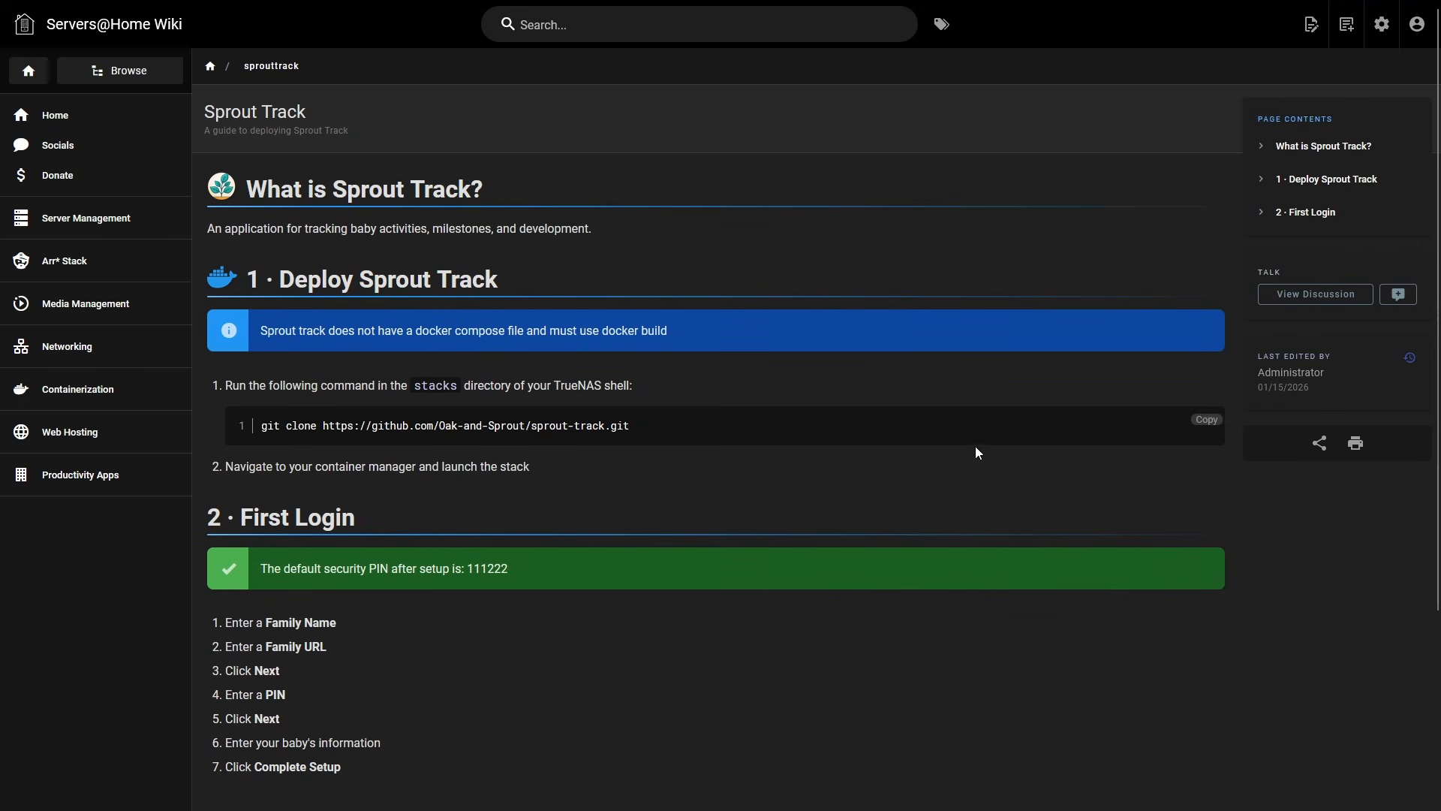
{"action": "left_click", "coordinate": [1206, 418]}
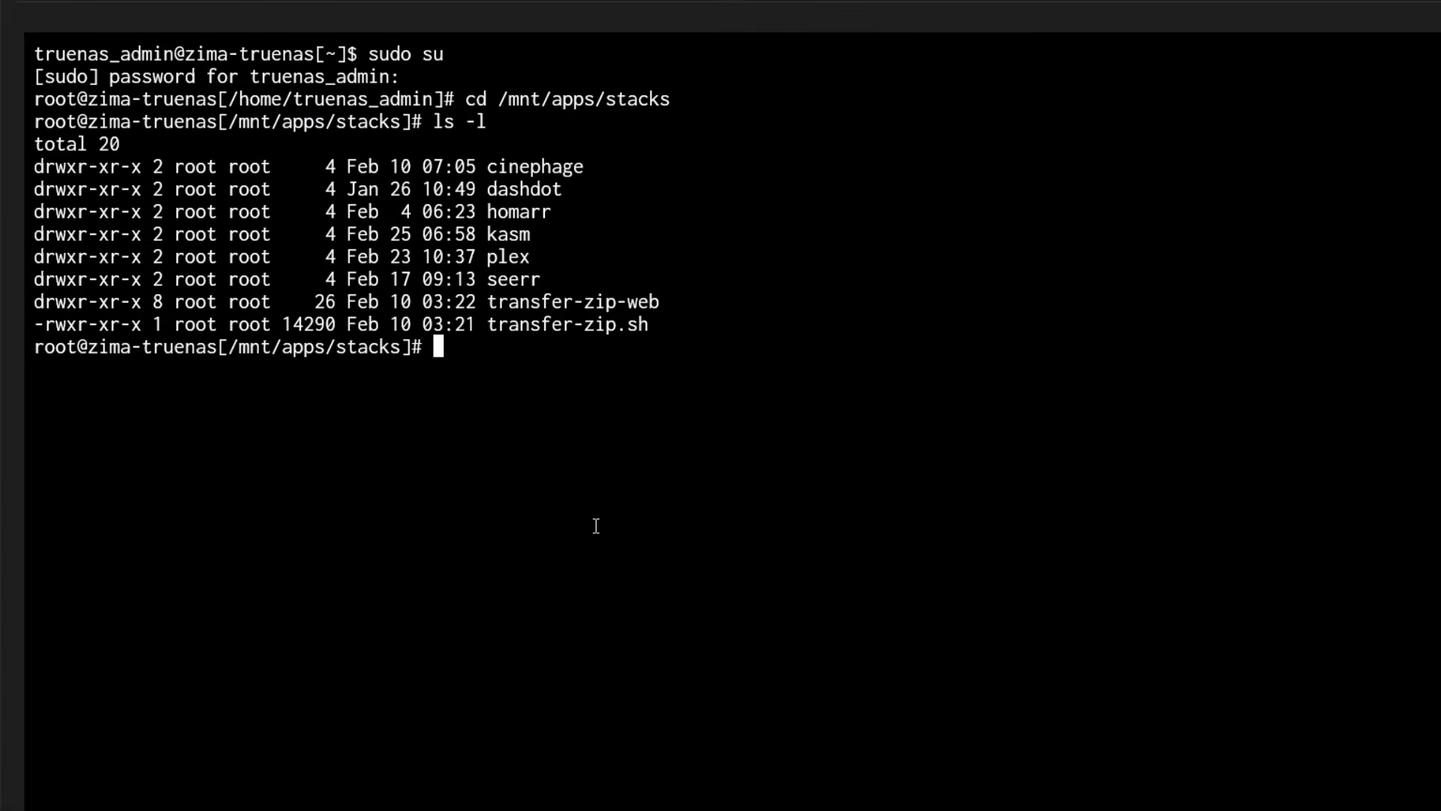
{"action": "key", "text": "ctrl+shift+v"}
{"action": "key", "text": "Return"}
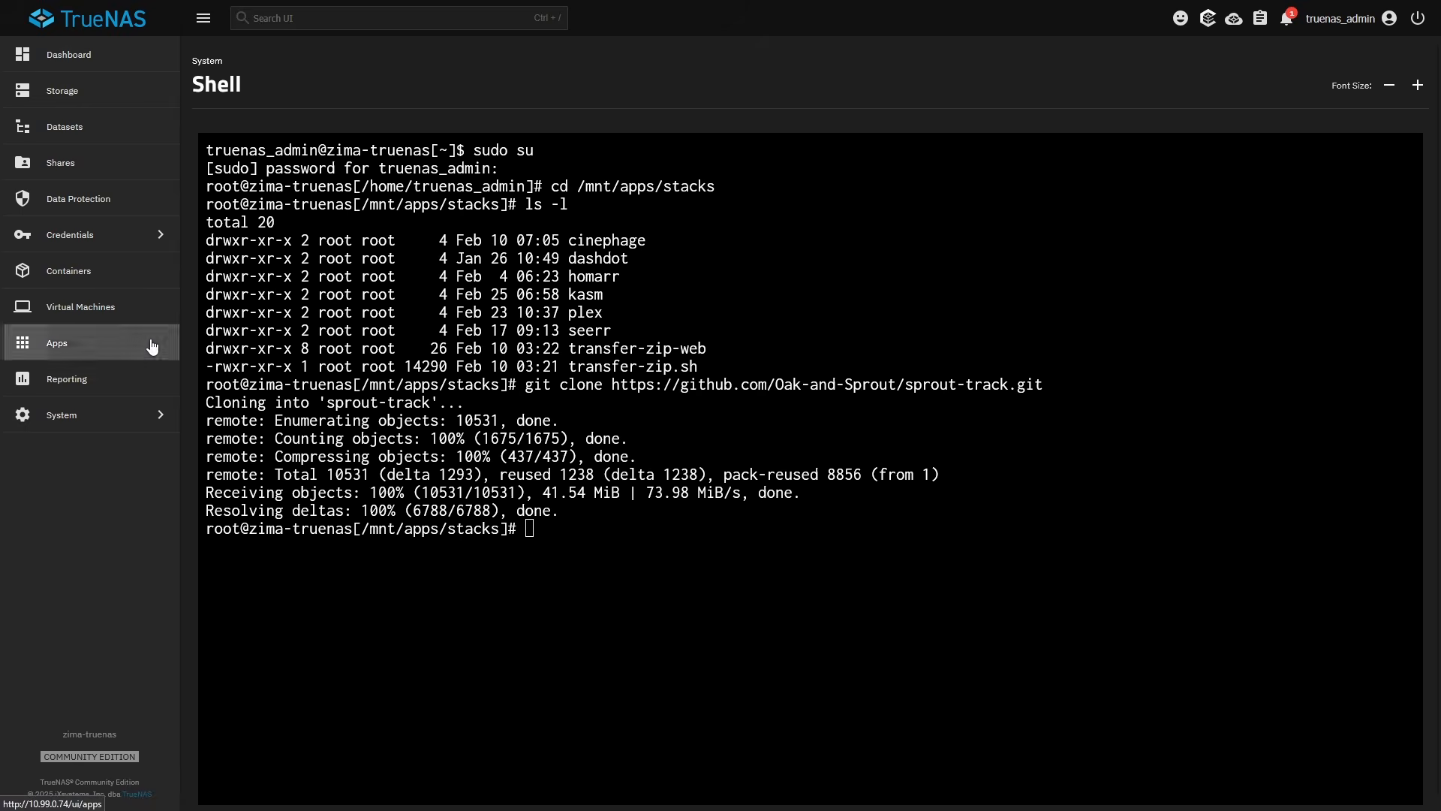
{"action": "left_click", "coordinate": [151, 346]}
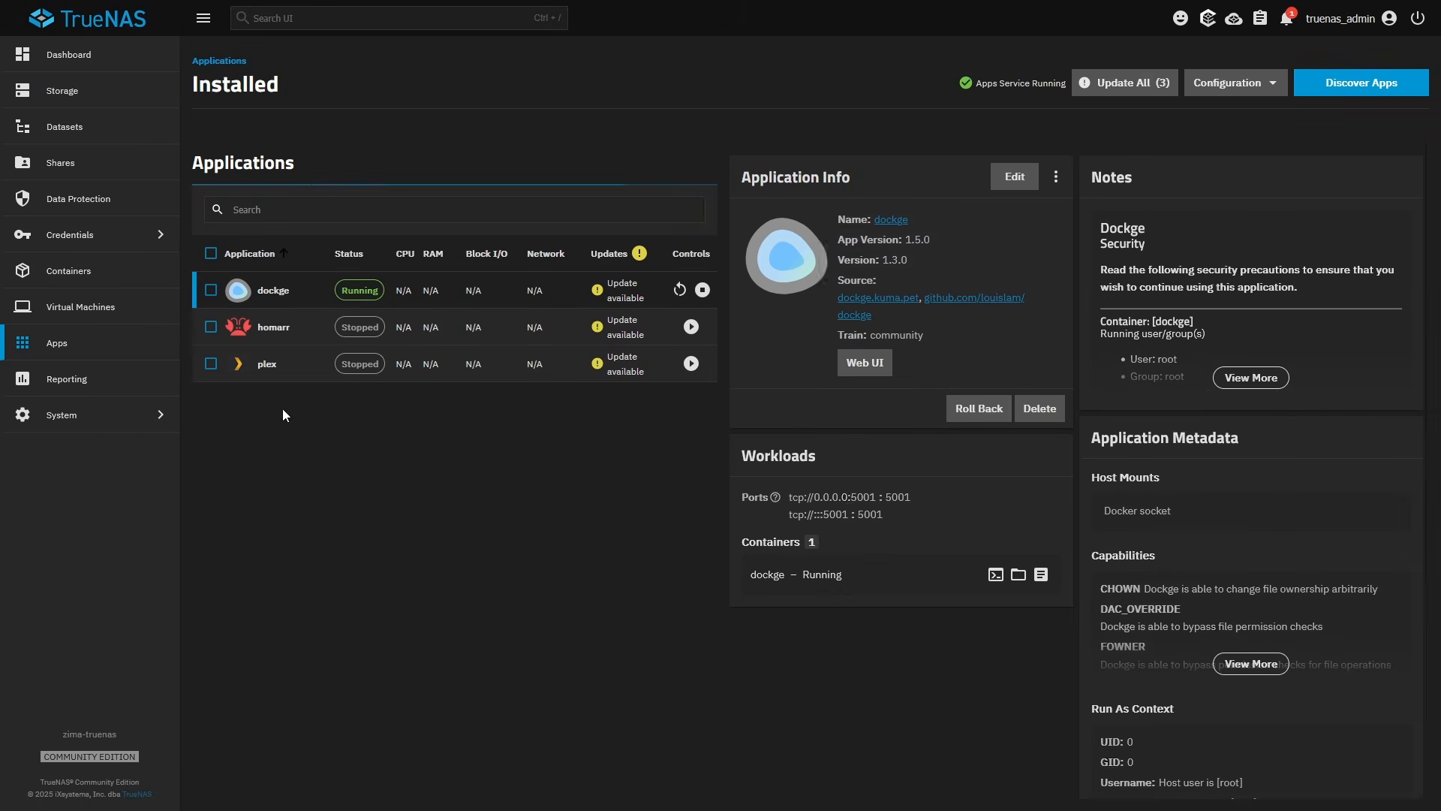
In the sprout-track compose file, prefix db-data and env-data with /mnt/tank/configs/sprouttrack/.
{"action": "left_click", "coordinate": [859, 361]}
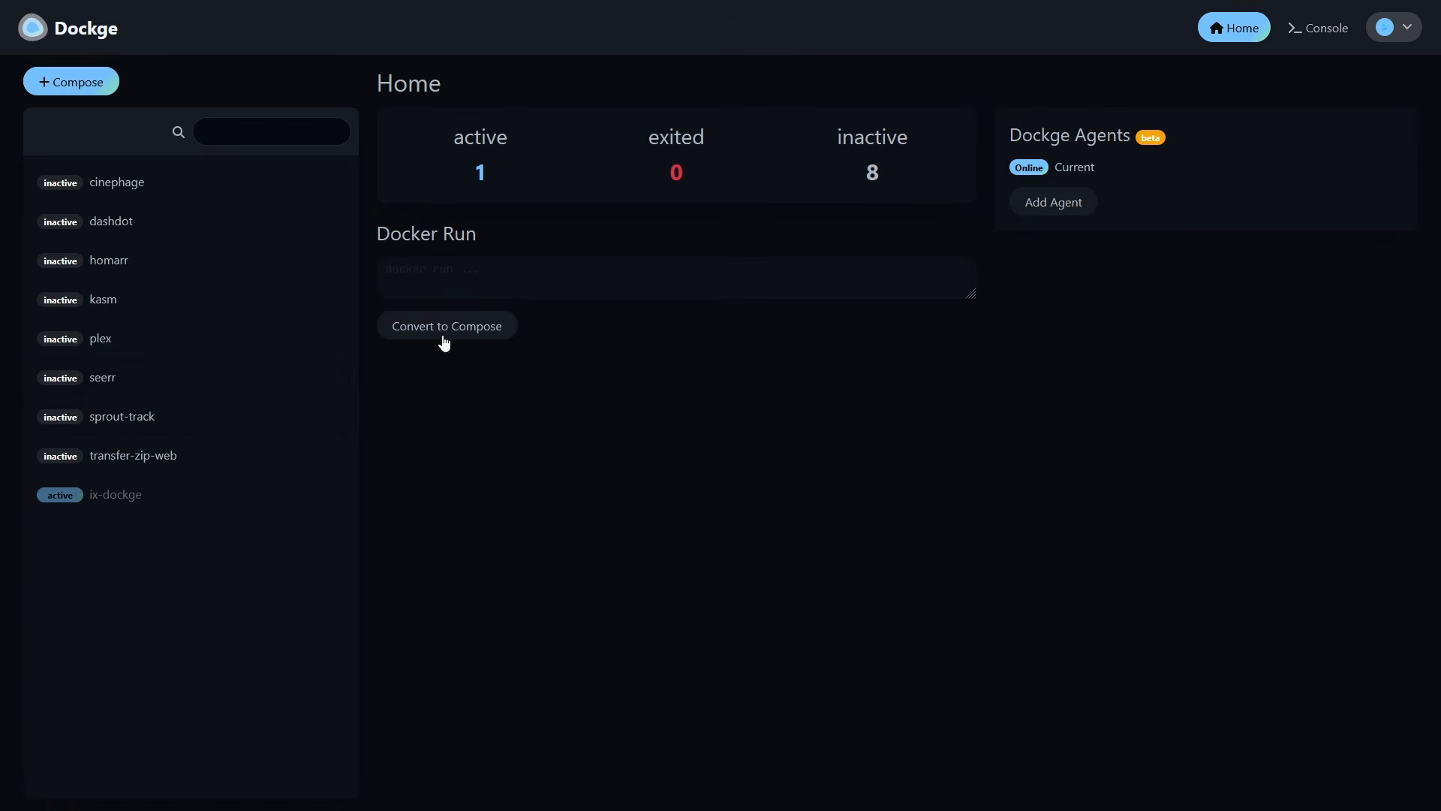
{"action": "left_click", "coordinate": [99, 430]}
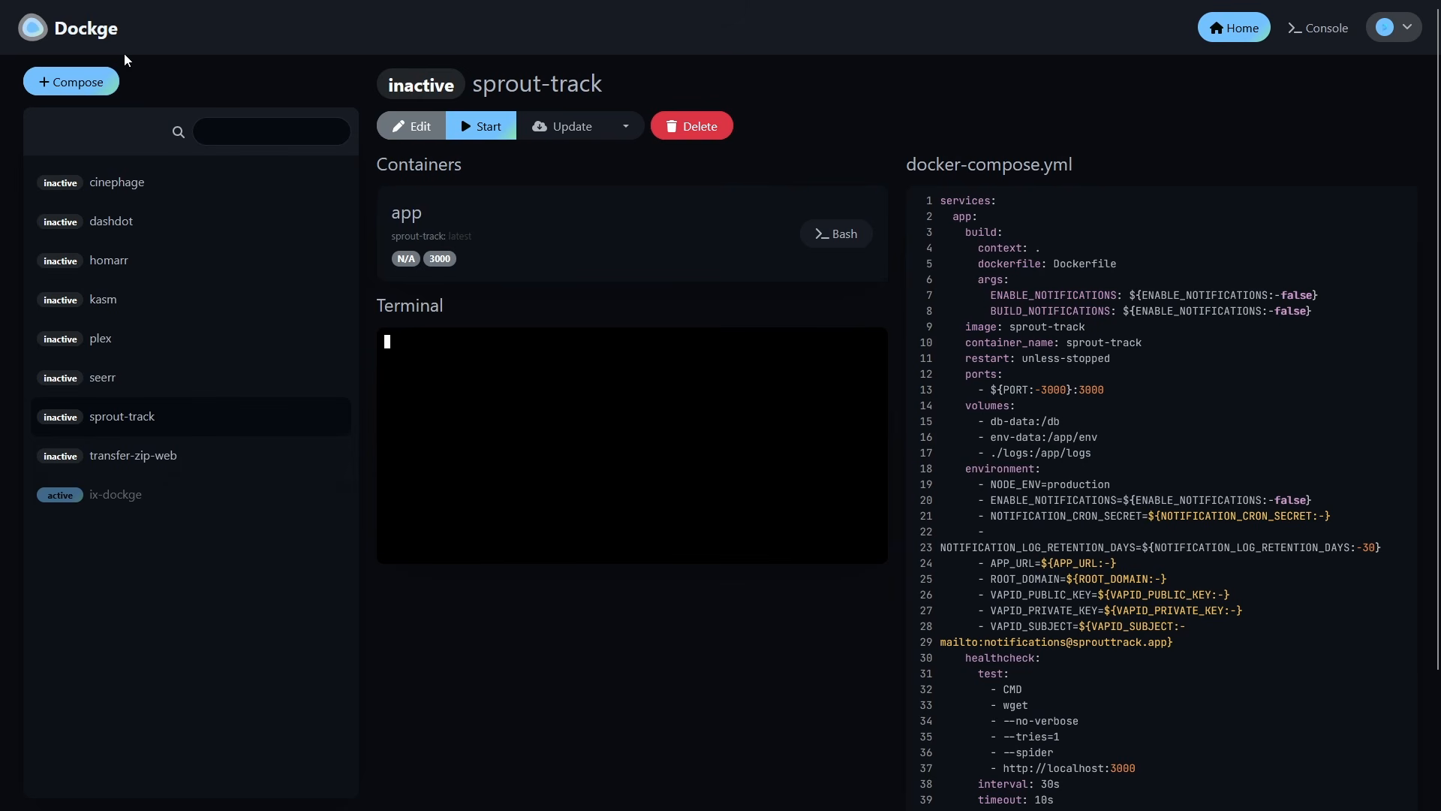
{"action": "left_click", "coordinate": [412, 126]}
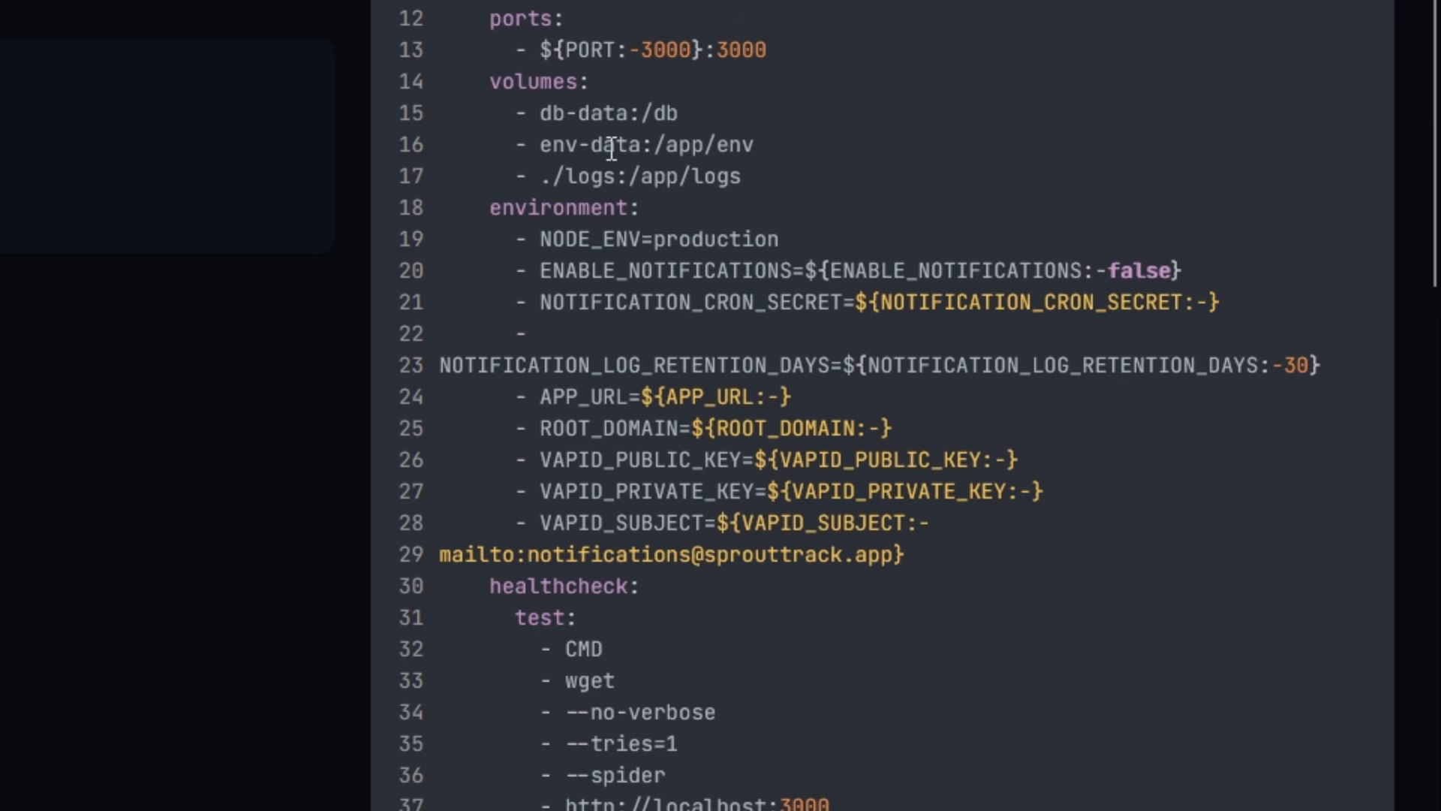
{"action": "type", "text": "/mnt/tank/"}
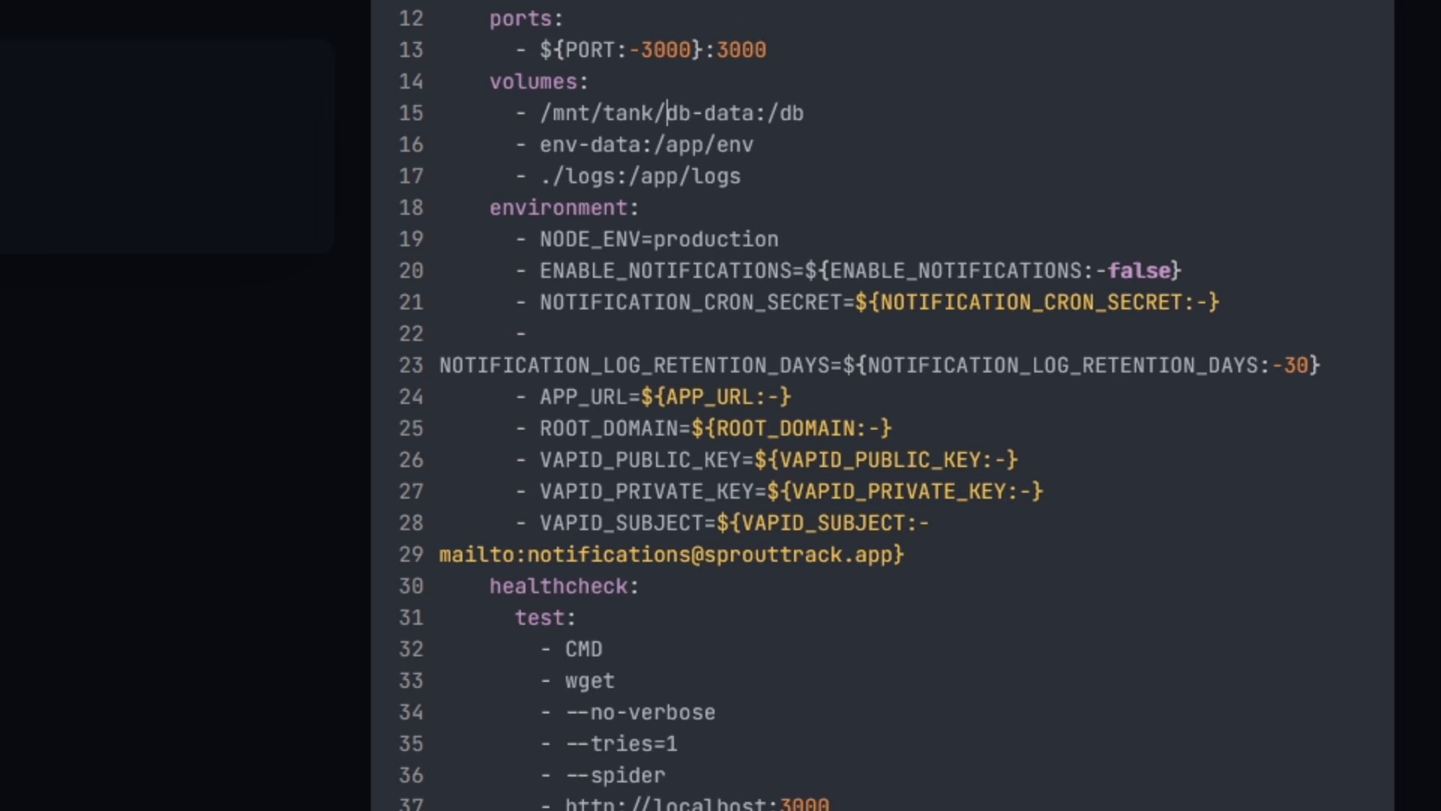
{"action": "type", "text": "configs/sprout"}
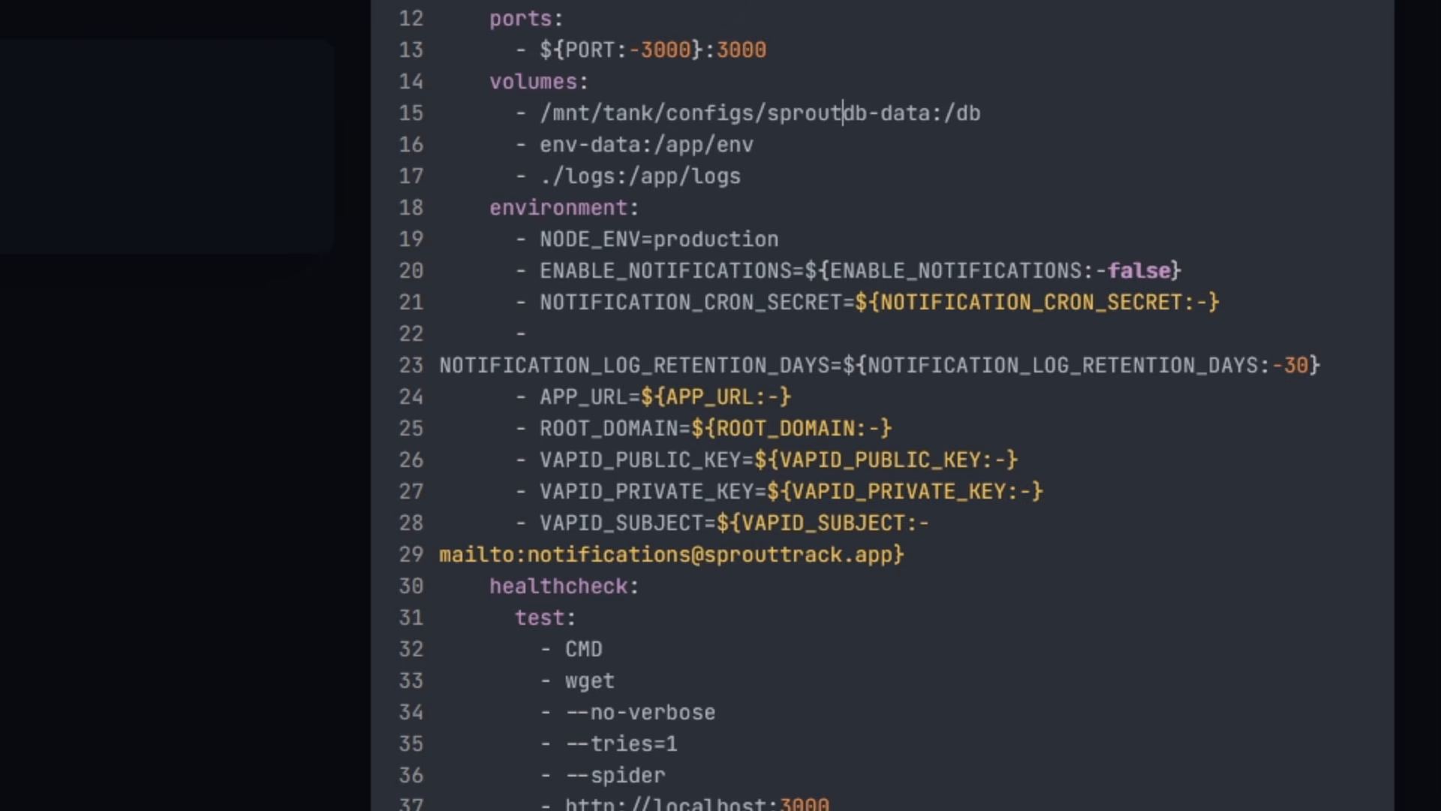
{"action": "type", "text": "track/"}
{"action": "left_click", "coordinate": [539, 113], "text": "shift"}
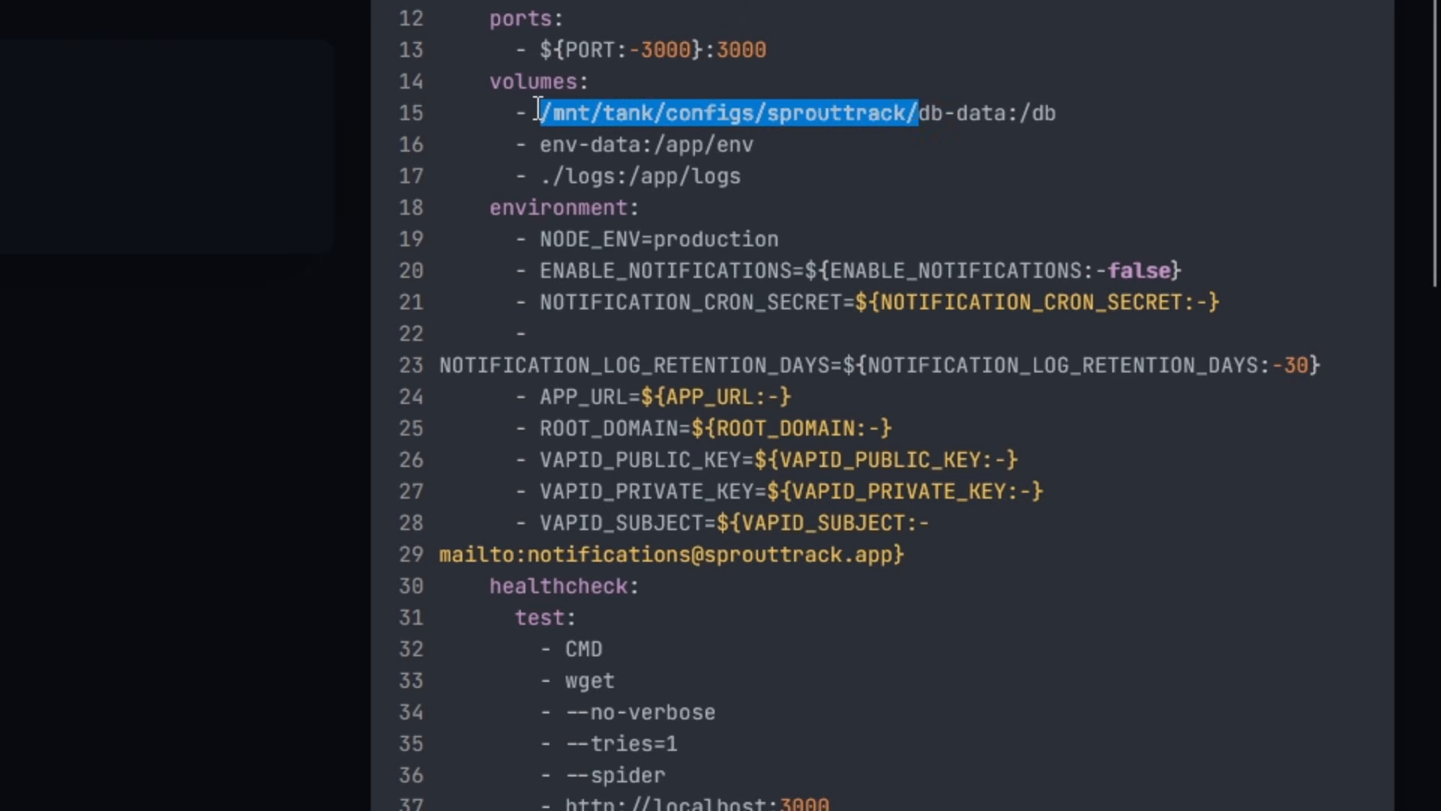
{"action": "key", "text": "ctrl+c"}
{"action": "left_click", "coordinate": [541, 146]}
{"action": "key", "text": "ctrl+v"}
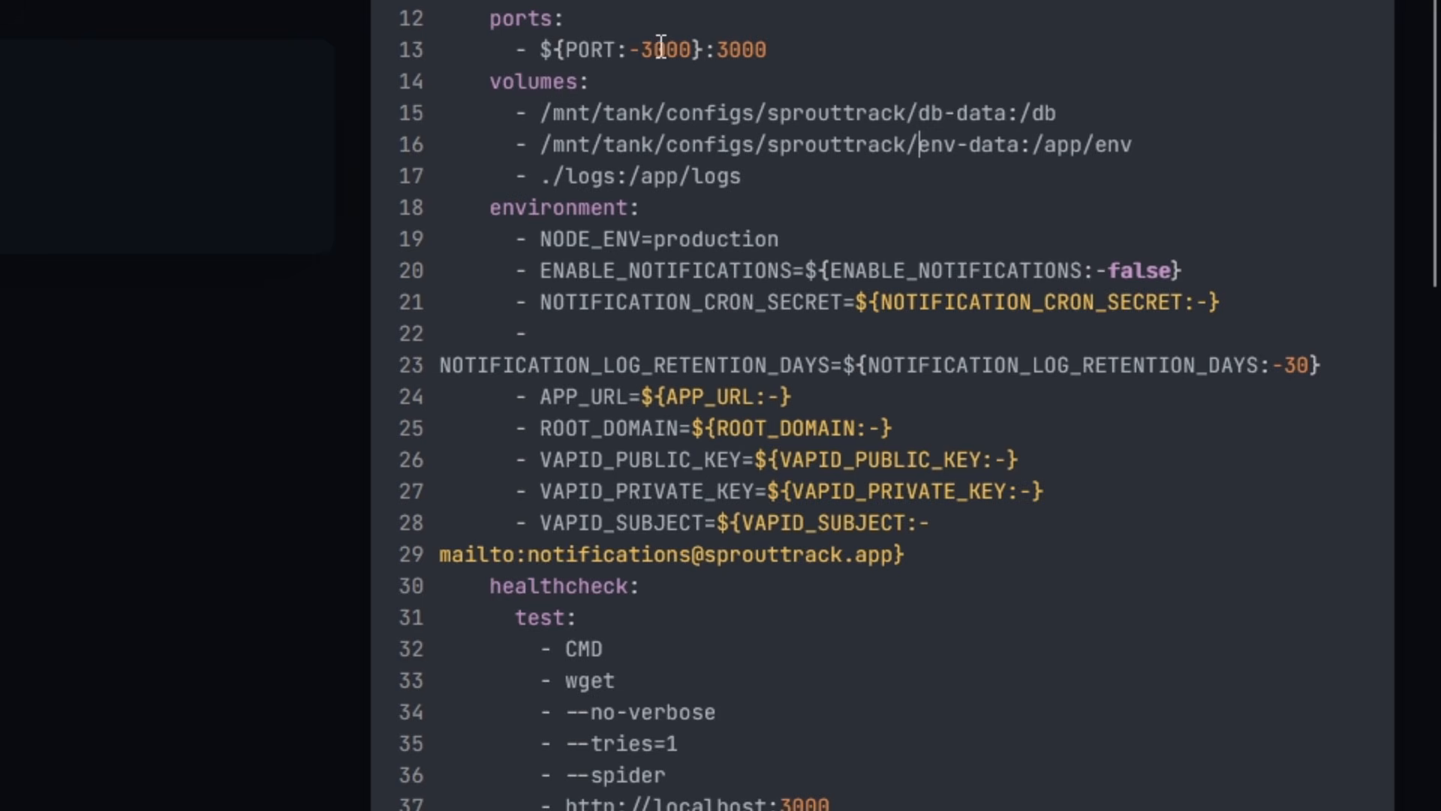
Delete the named volumes and networks definitions at the bottom of the compose file.
{"action": "scroll", "coordinate": [660, 45], "scroll_direction": "down", "scroll_amount": 8}
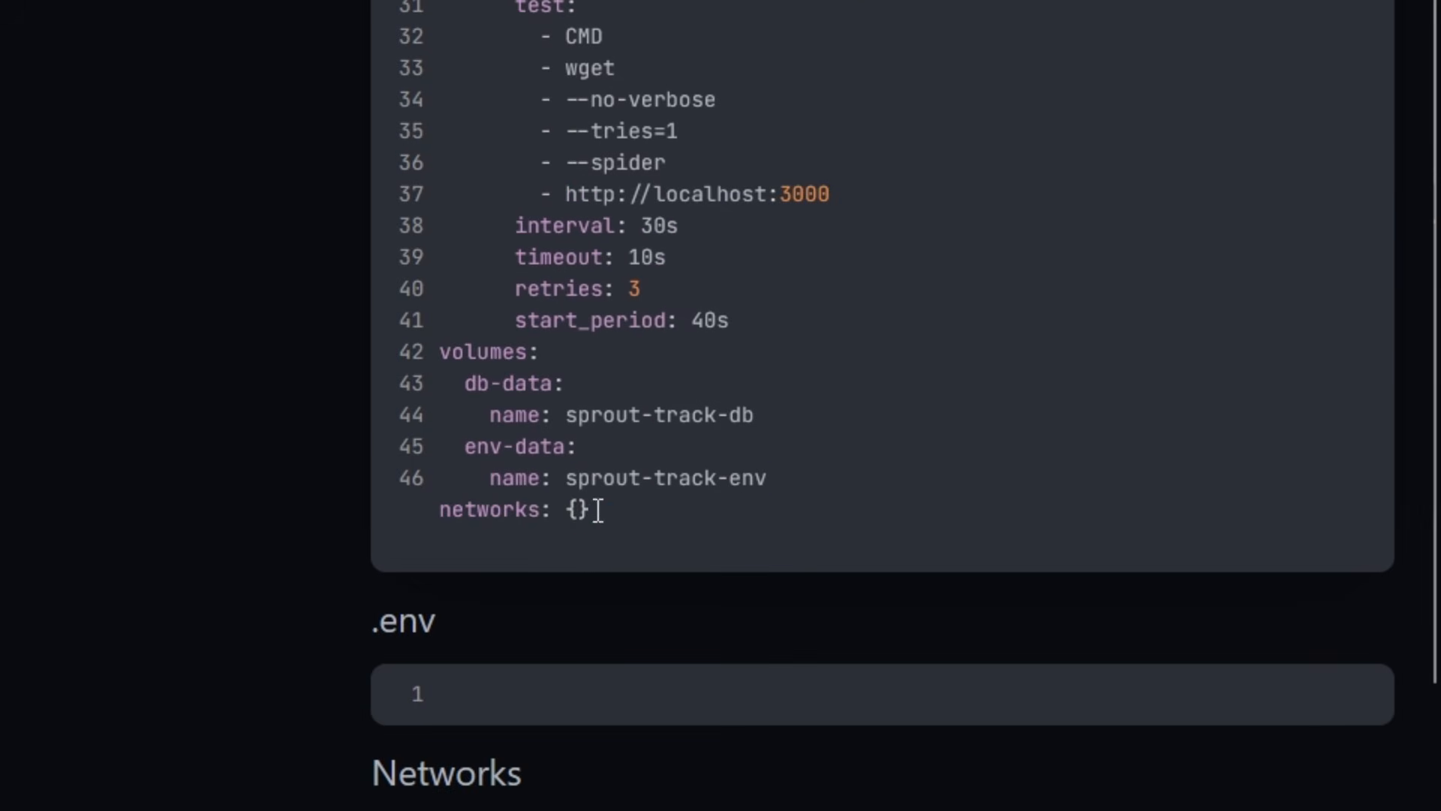
{"action": "left_click_drag", "start_coordinate": [597, 510], "coordinate": [381, 382]}
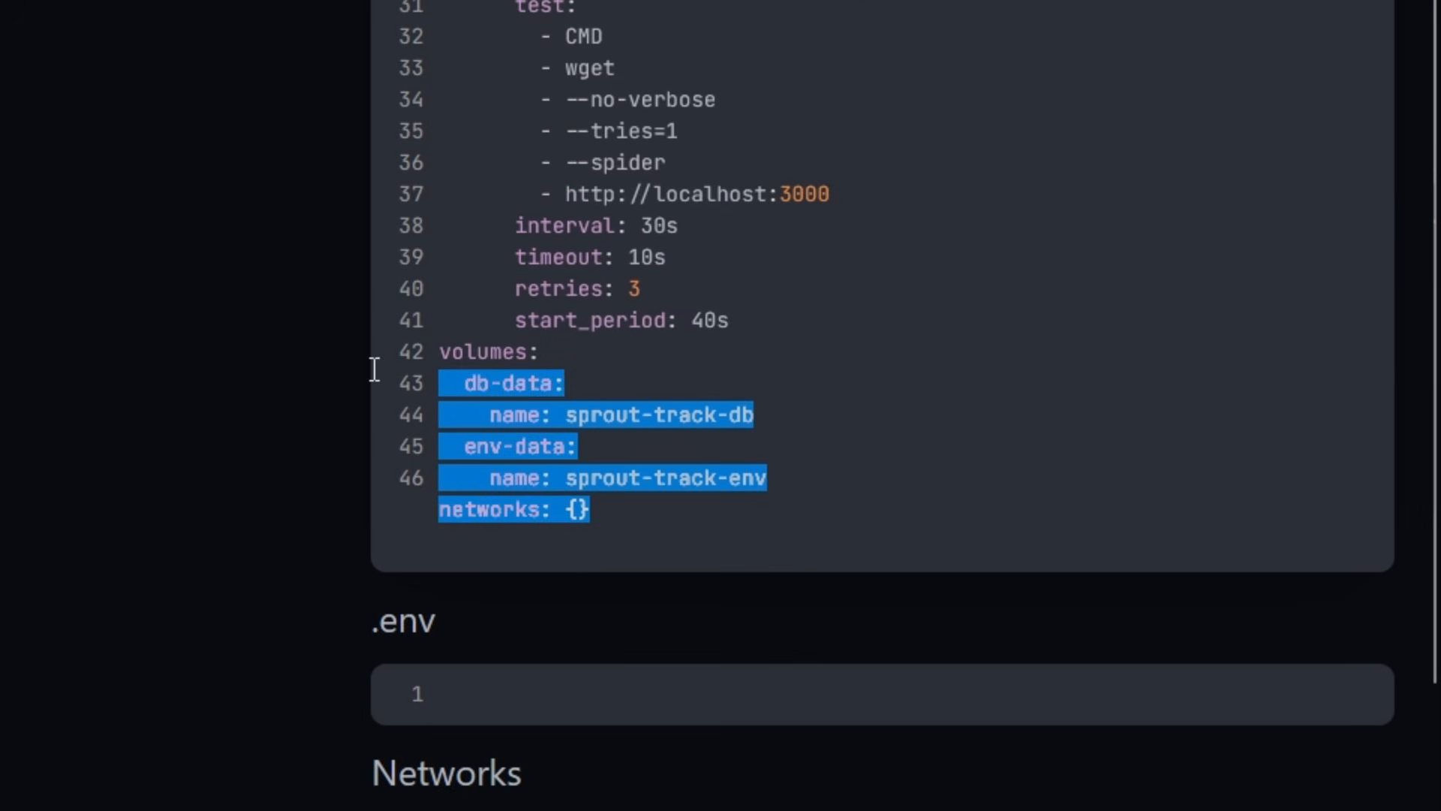
{"action": "key", "text": "BackSpace"}
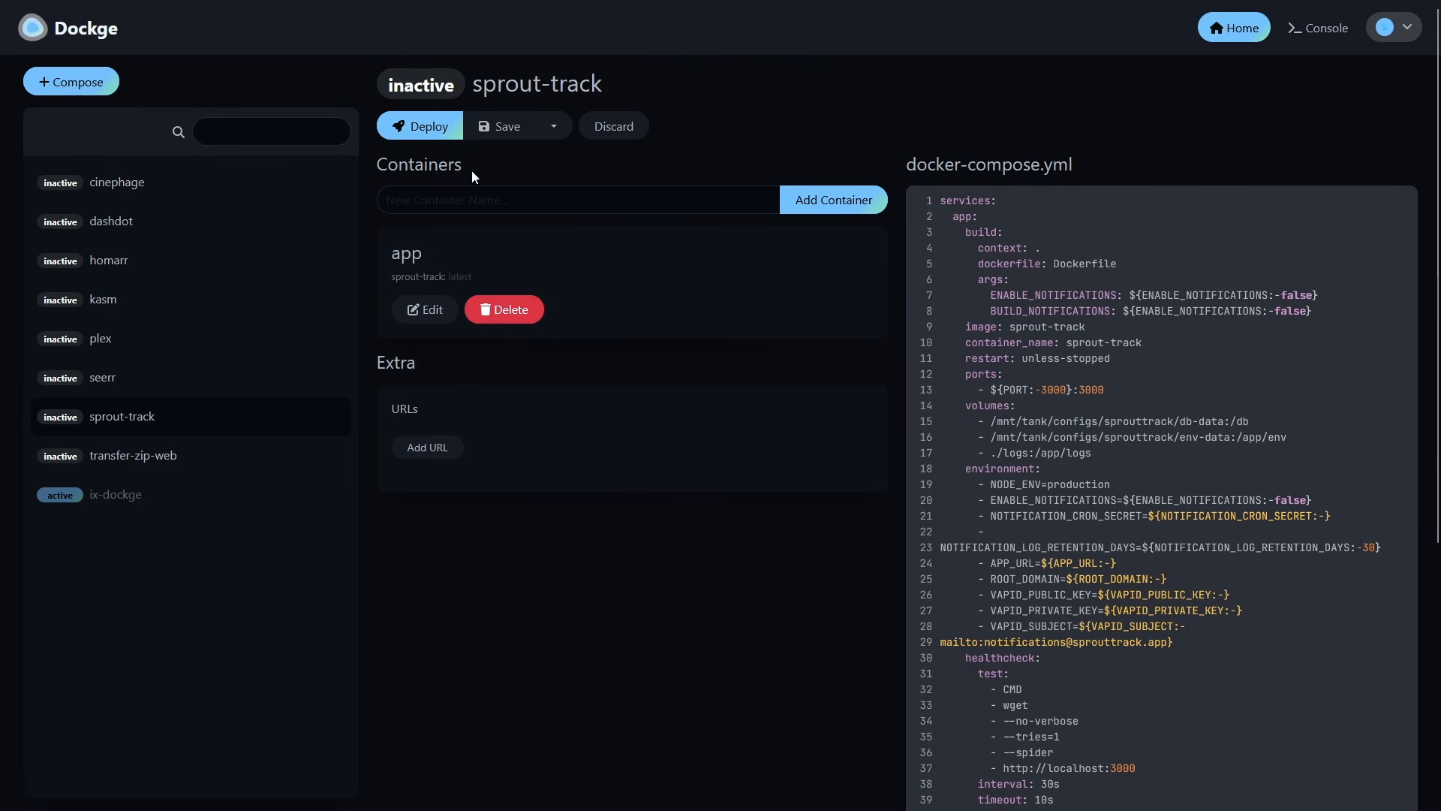
Deploy the sprout-track stack and open the app via its 3000 port badge.
{"action": "left_click", "coordinate": [431, 128]}
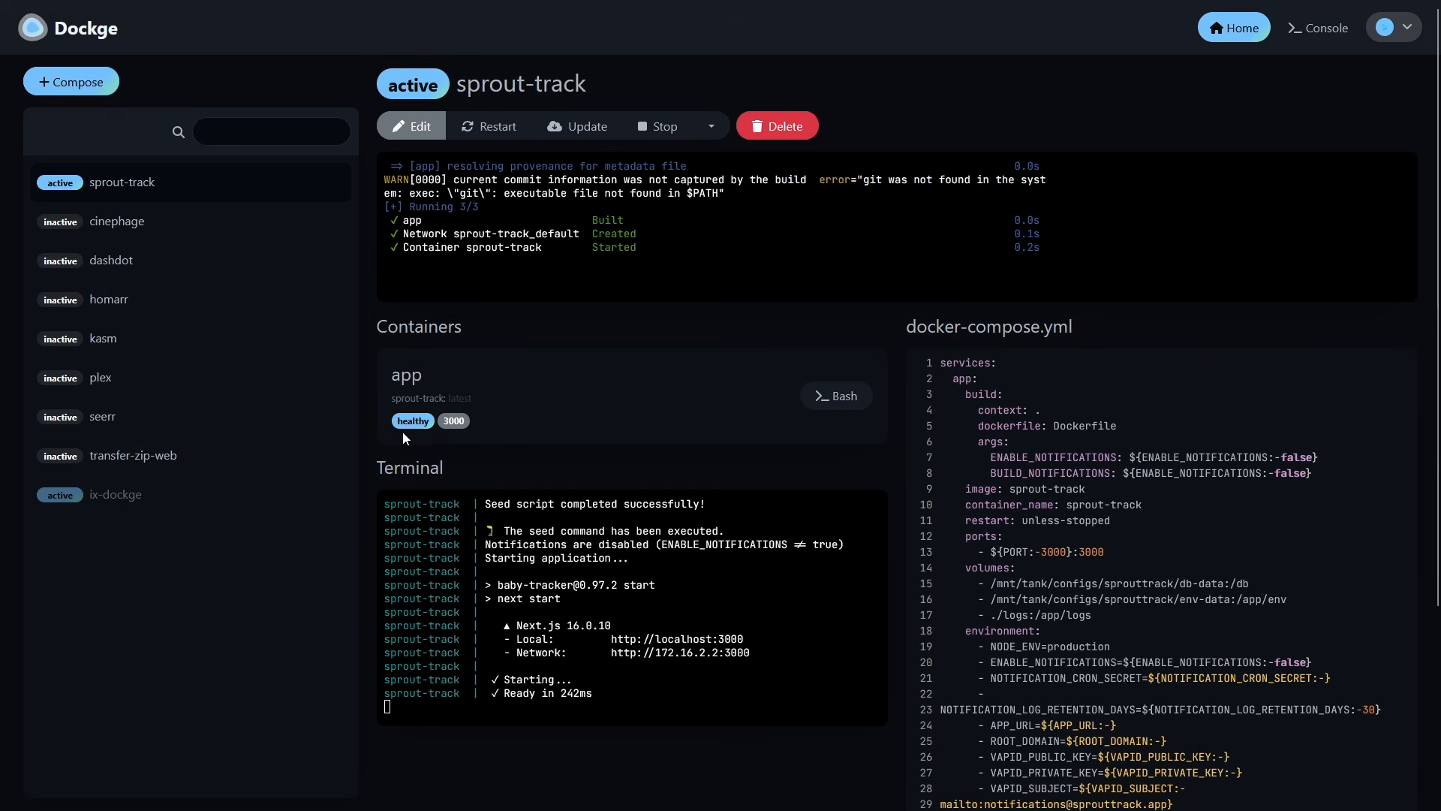
{"action": "left_click", "coordinate": [454, 425]}
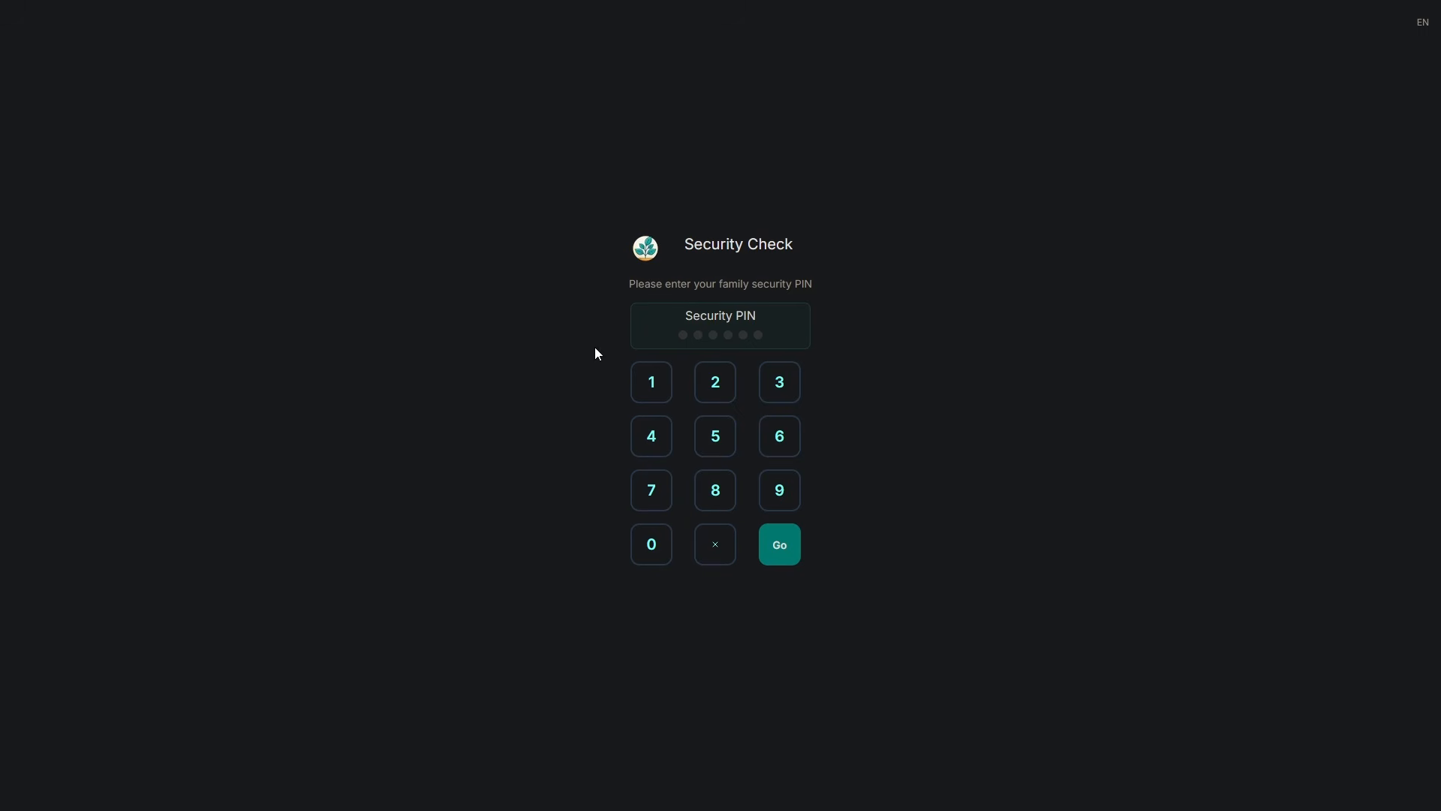
Enter the default security PIN, then fill in the family name and URL.
{"action": "left_click", "coordinate": [659, 385]}
{"action": "left_click", "coordinate": [659, 385]}
{"action": "left_click", "coordinate": [659, 385]}
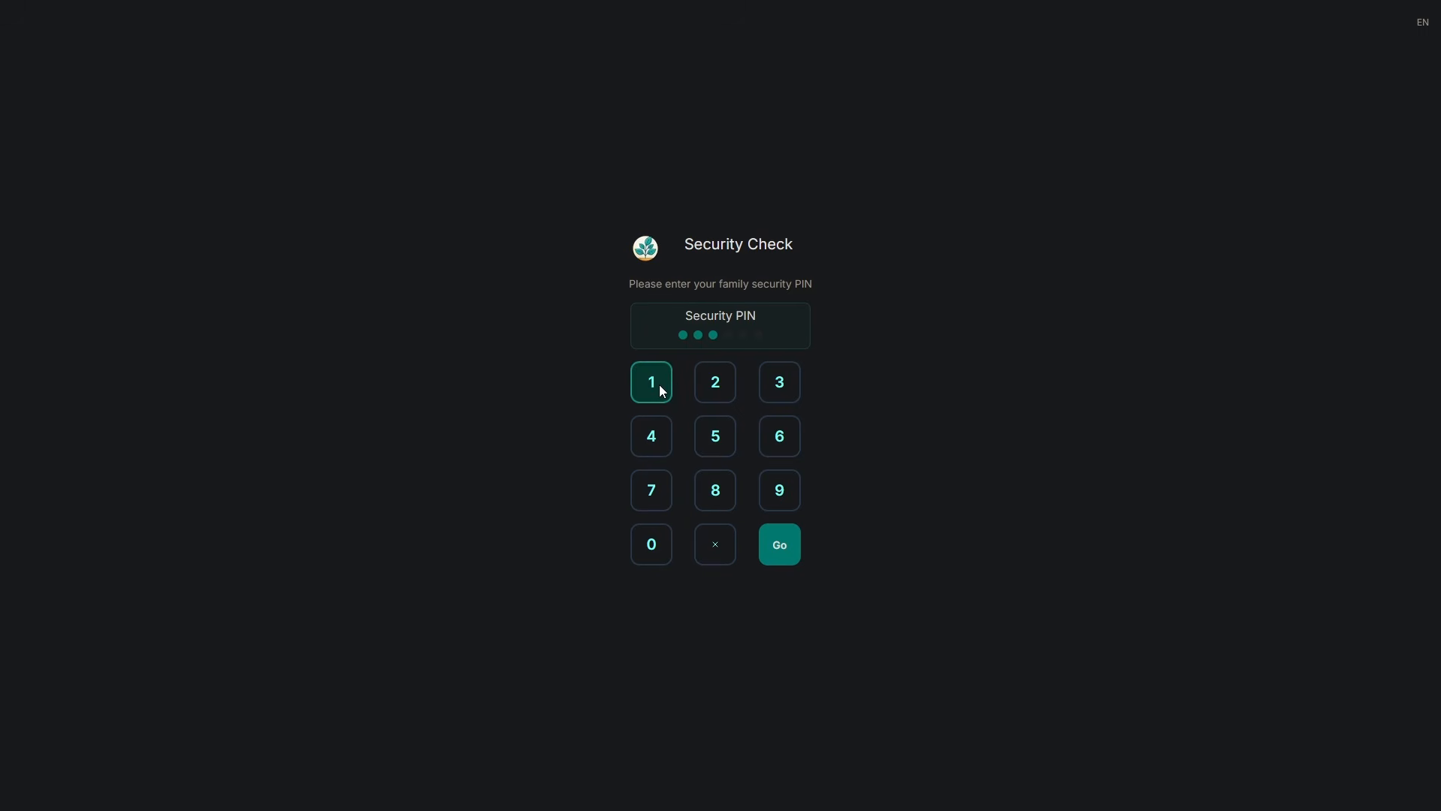
{"action": "left_click", "coordinate": [705, 384]}
{"action": "left_click", "coordinate": [704, 384]}
{"action": "left_click", "coordinate": [704, 384]}
{"action": "left_click", "coordinate": [784, 544]}
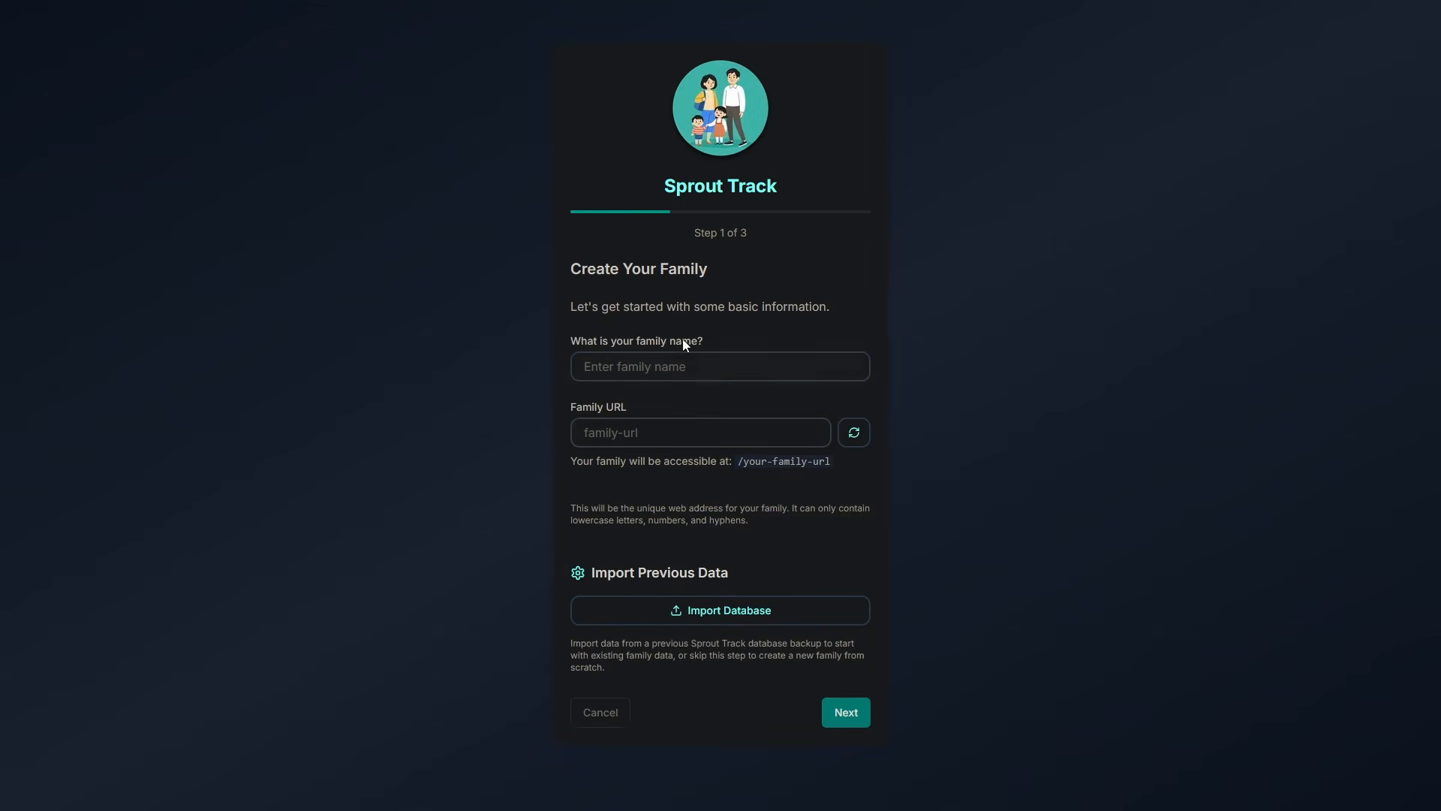
{"action": "left_click", "coordinate": [685, 365]}
{"action": "type", "text": "Smith"}
{"action": "left_click", "coordinate": [651, 444]}
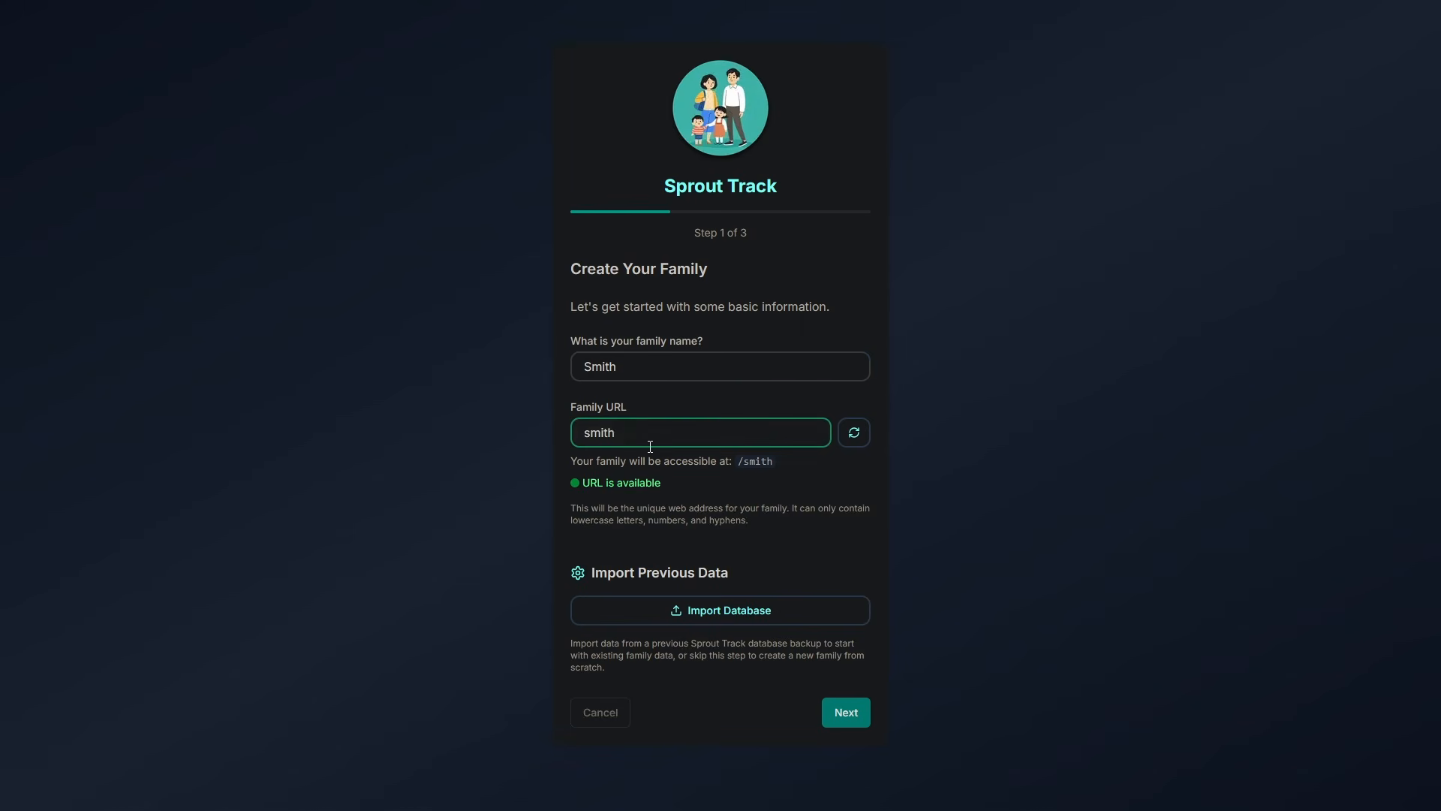
{"action": "left_click", "coordinate": [835, 716]}
Set and confirm the six-digit system PIN.
{"action": "left_click", "coordinate": [686, 503]}
{"action": "type", "text": "••••••"}
{"action": "key", "text": "Tab"}
{"action": "type", "text": "••••••"}
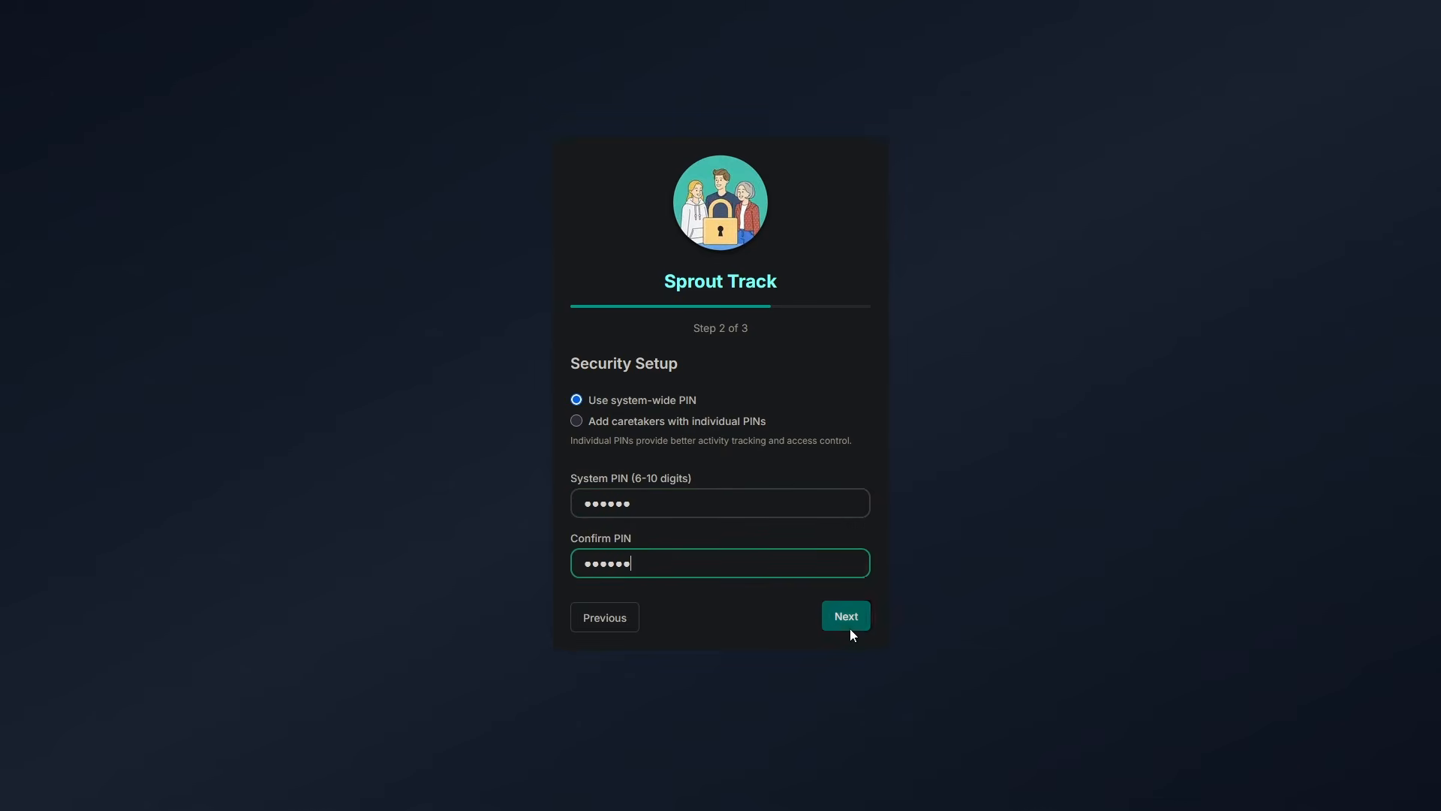
{"action": "left_click", "coordinate": [852, 627]}
Add the baby's first and last name, birth date December 25th, 2025, gender Male, and complete setup.
{"action": "type", "text": "John"}
{"action": "key", "text": "Tab"}
{"action": "type", "text": "Smith"}
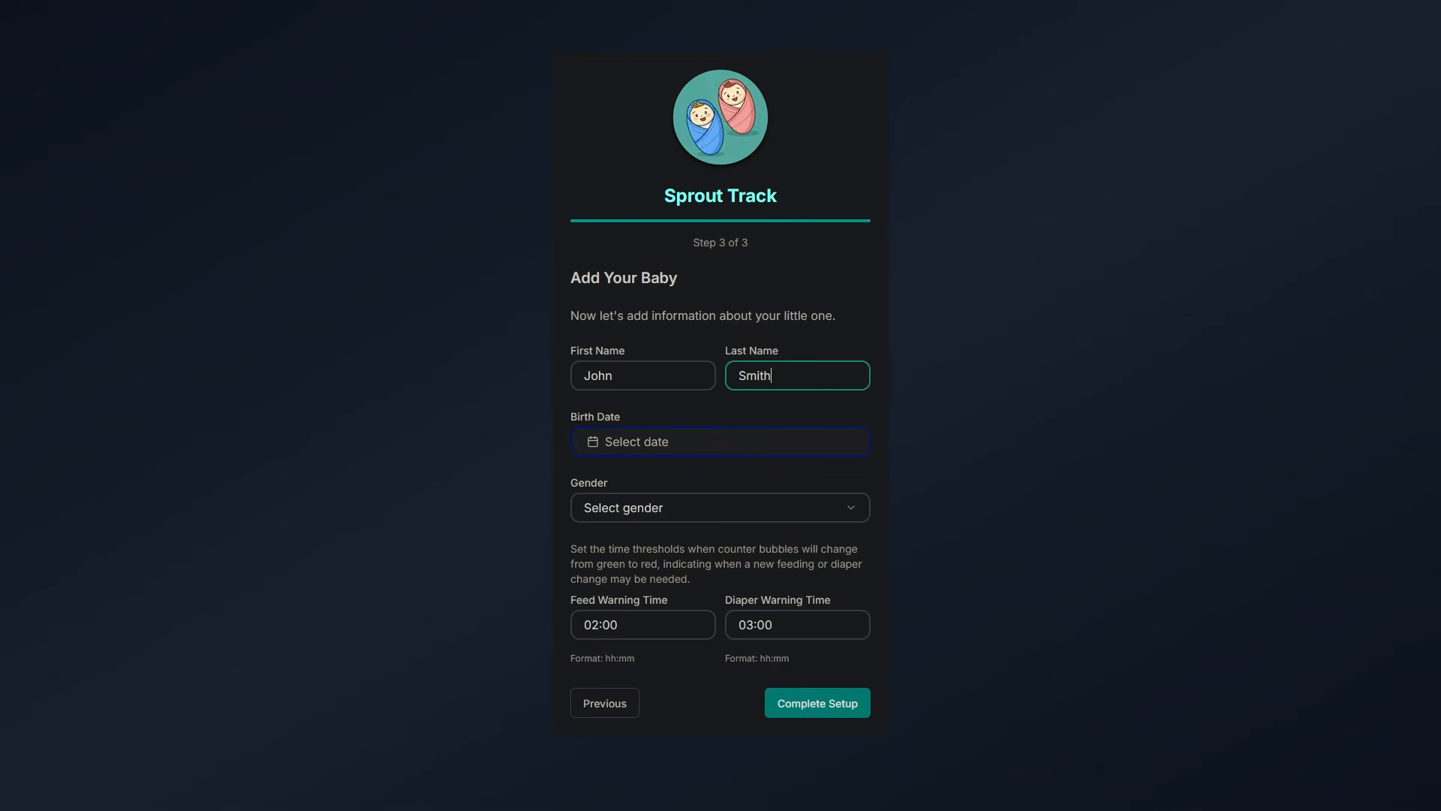
{"action": "left_click", "coordinate": [778, 453]}
{"action": "left_click", "coordinate": [599, 477]}
{"action": "left_click", "coordinate": [599, 477]}
{"action": "left_click", "coordinate": [701, 617]}
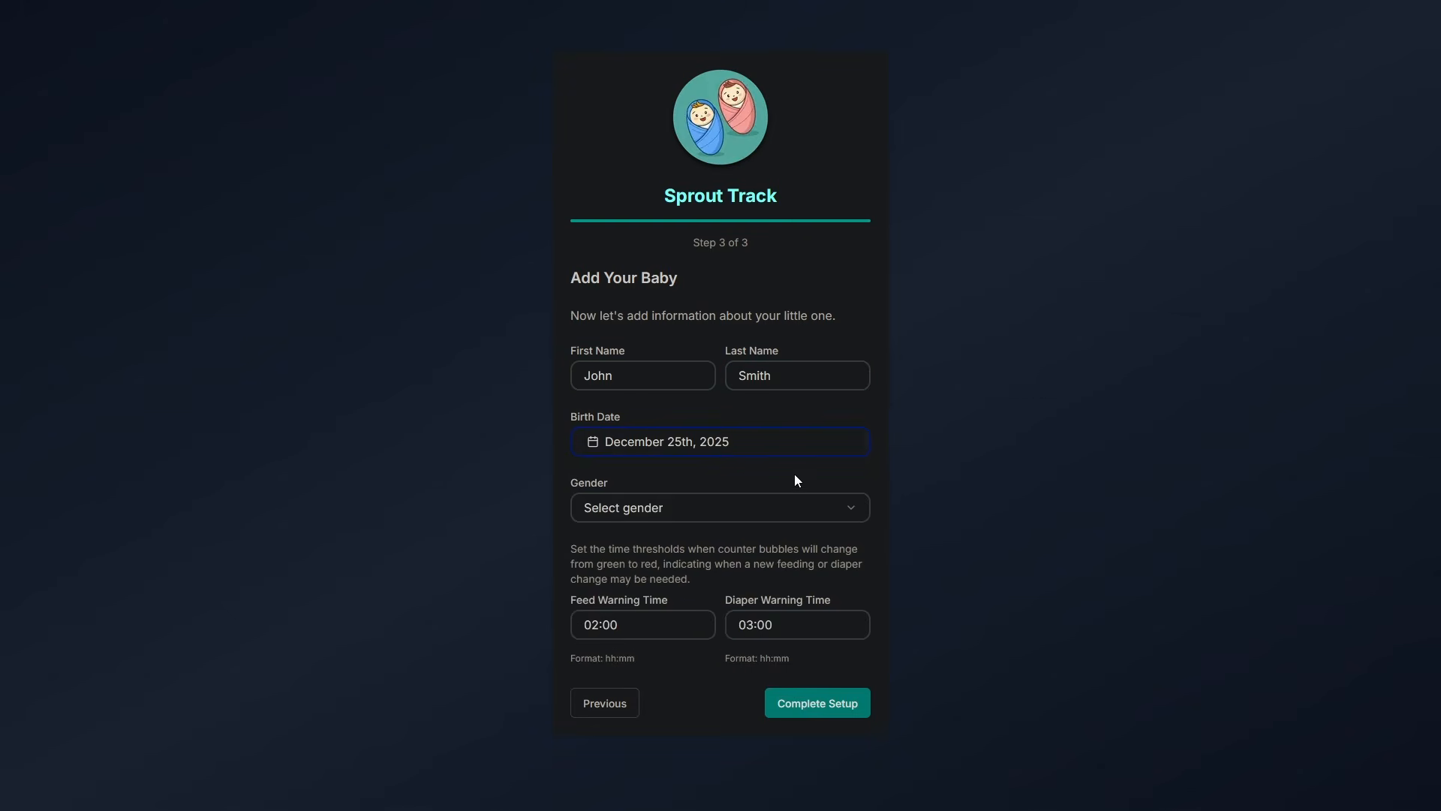
{"action": "left_click", "coordinate": [781, 508]}
{"action": "left_click", "coordinate": [637, 547]}
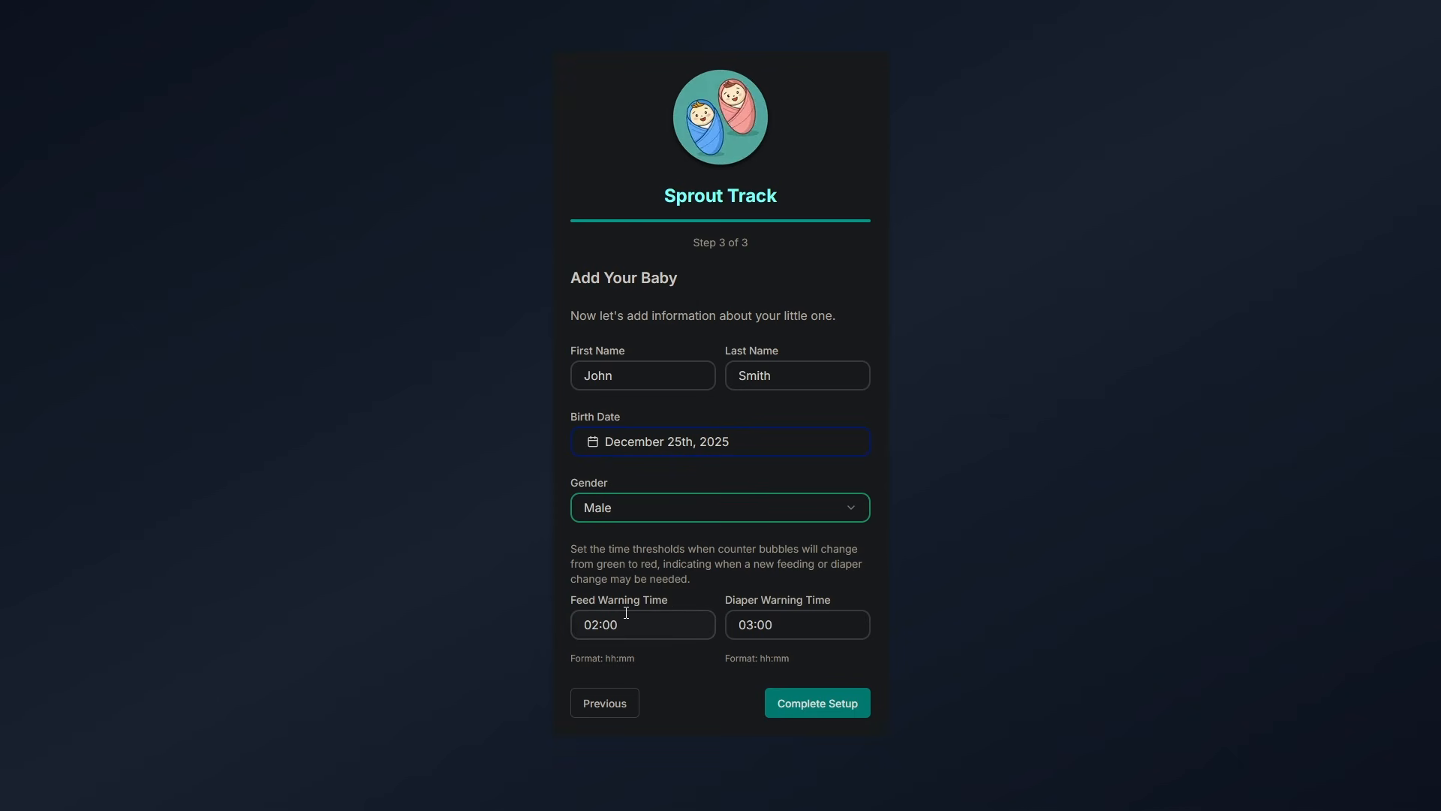
{"action": "left_click", "coordinate": [822, 701]}
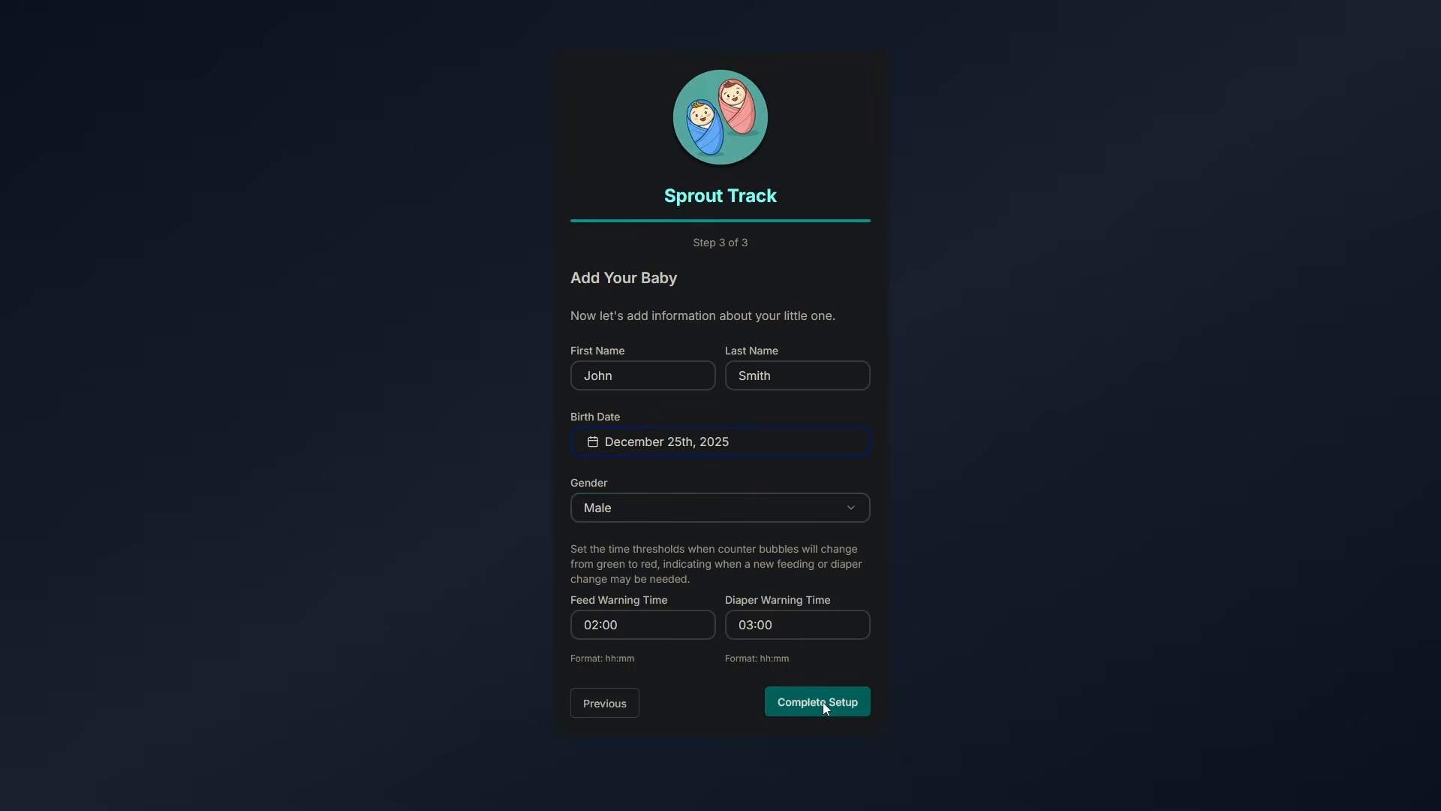
{"action": "left_click", "coordinate": [715, 384]}
Unlock with the family PIN and log a 9 AM bath with soap, shampoo, note 'so clean!!'.
{"action": "type", "text": "3456"}
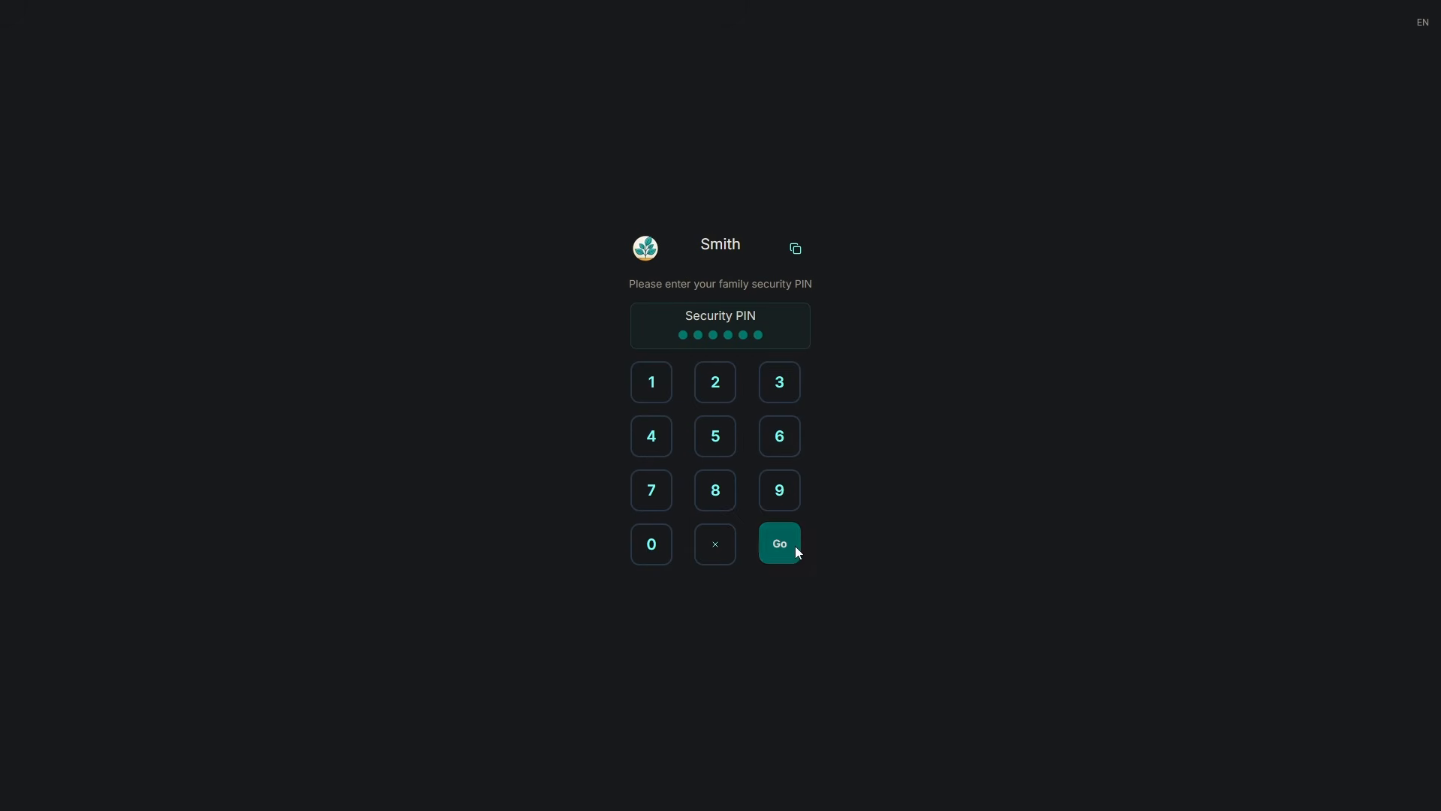
{"action": "left_click", "coordinate": [794, 544]}
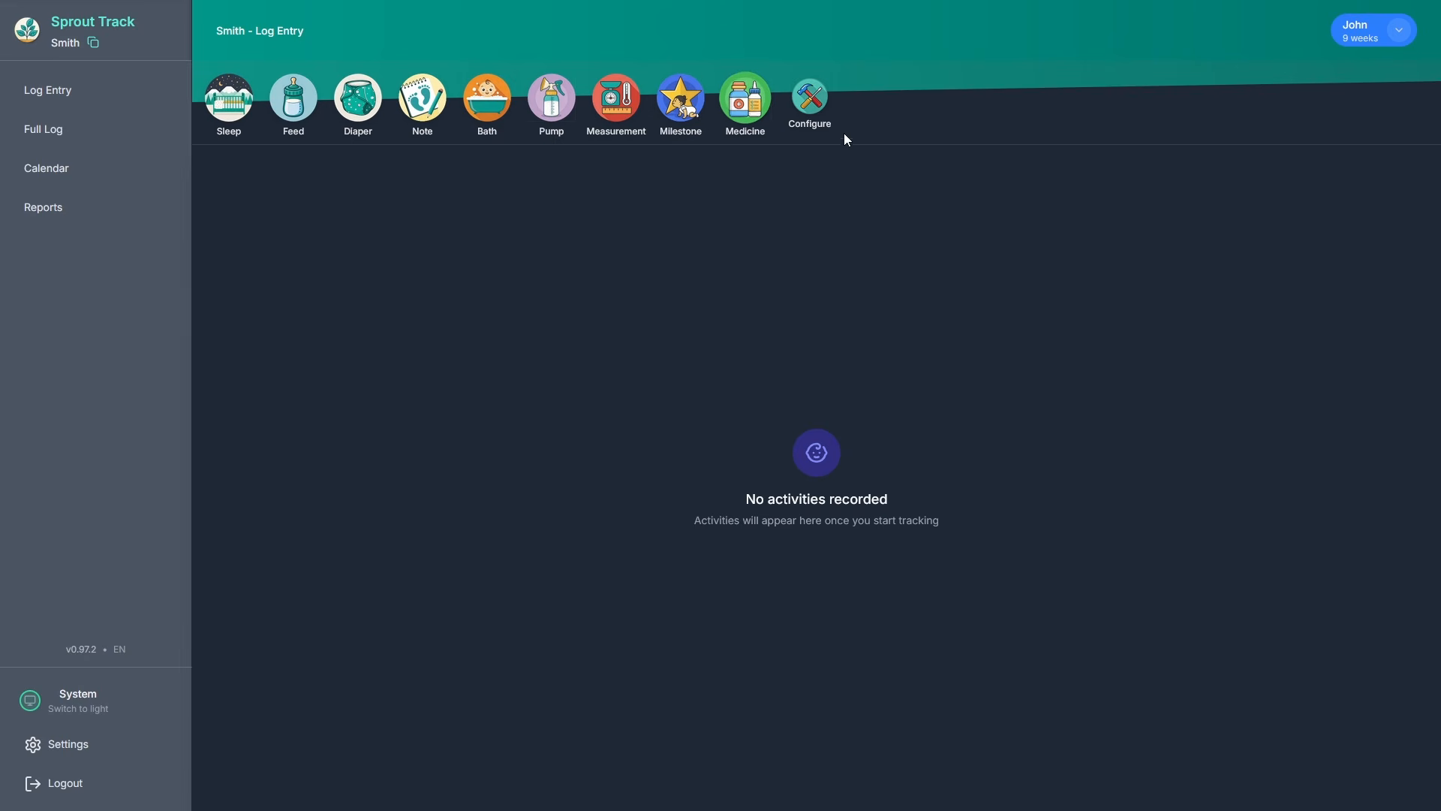
{"action": "left_click", "coordinate": [485, 115]}
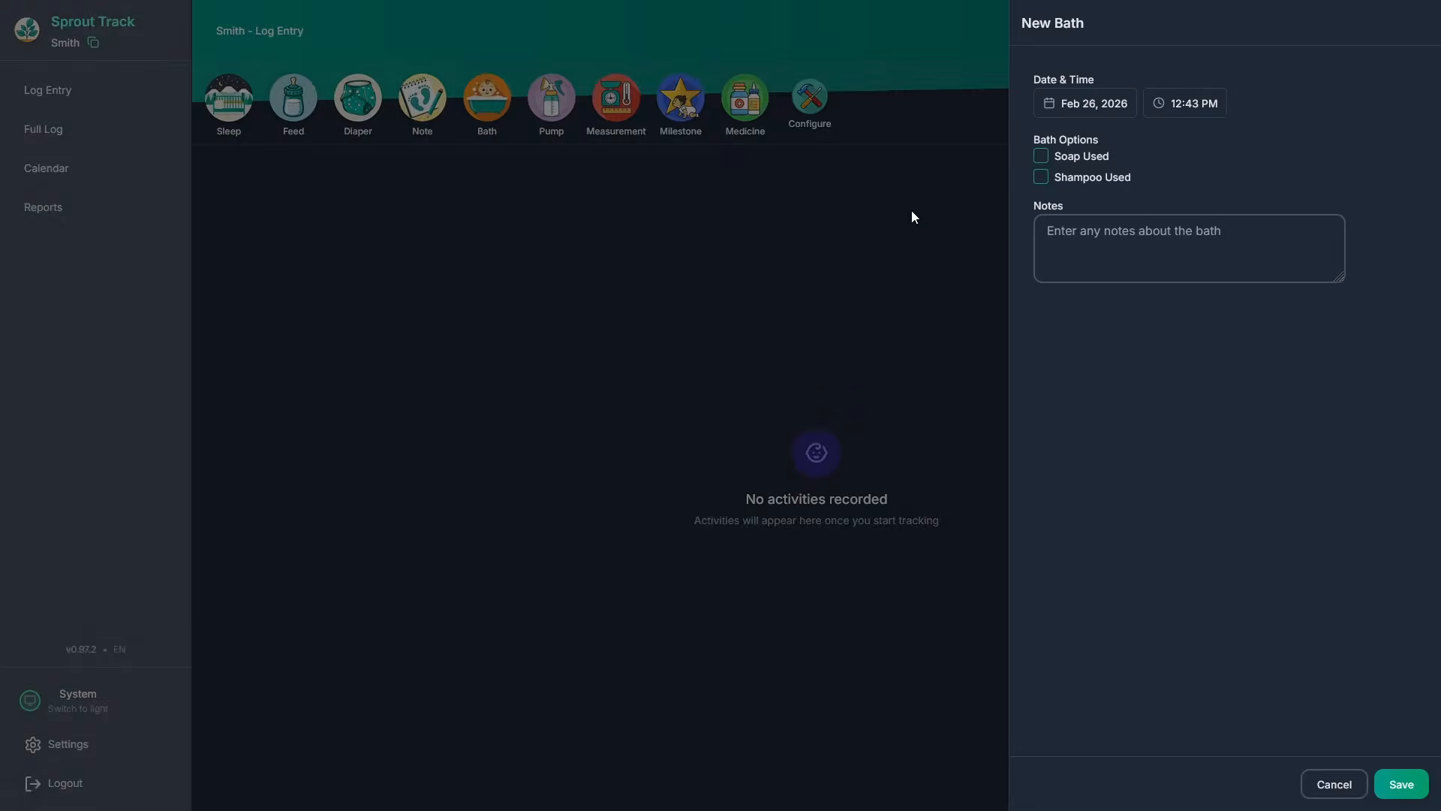
{"action": "left_click", "coordinate": [1042, 160]}
{"action": "left_click", "coordinate": [1094, 232]}
{"action": "type", "text": "so clean!!"}
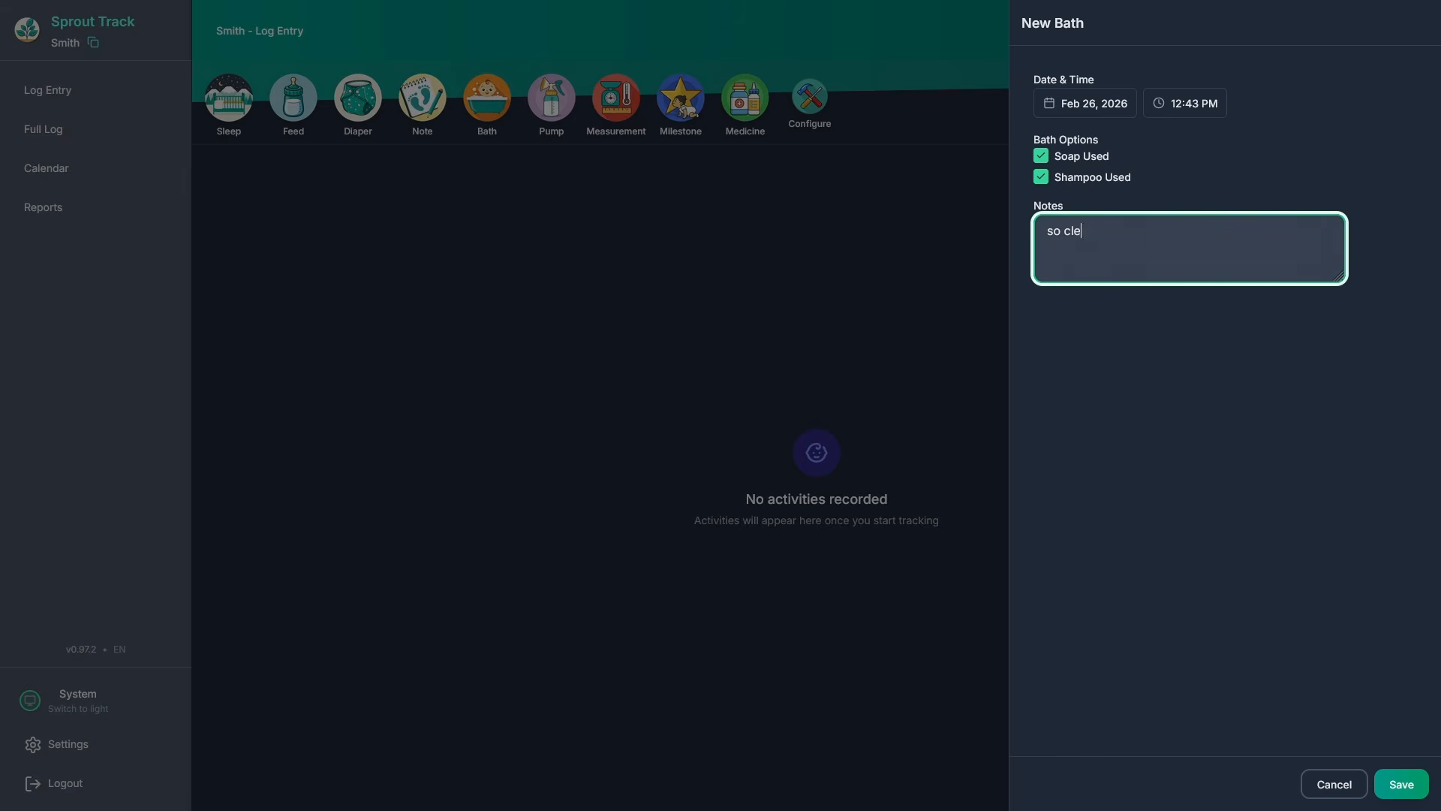
{"action": "left_click", "coordinate": [1190, 108]}
{"action": "left_click", "coordinate": [1189, 282]}
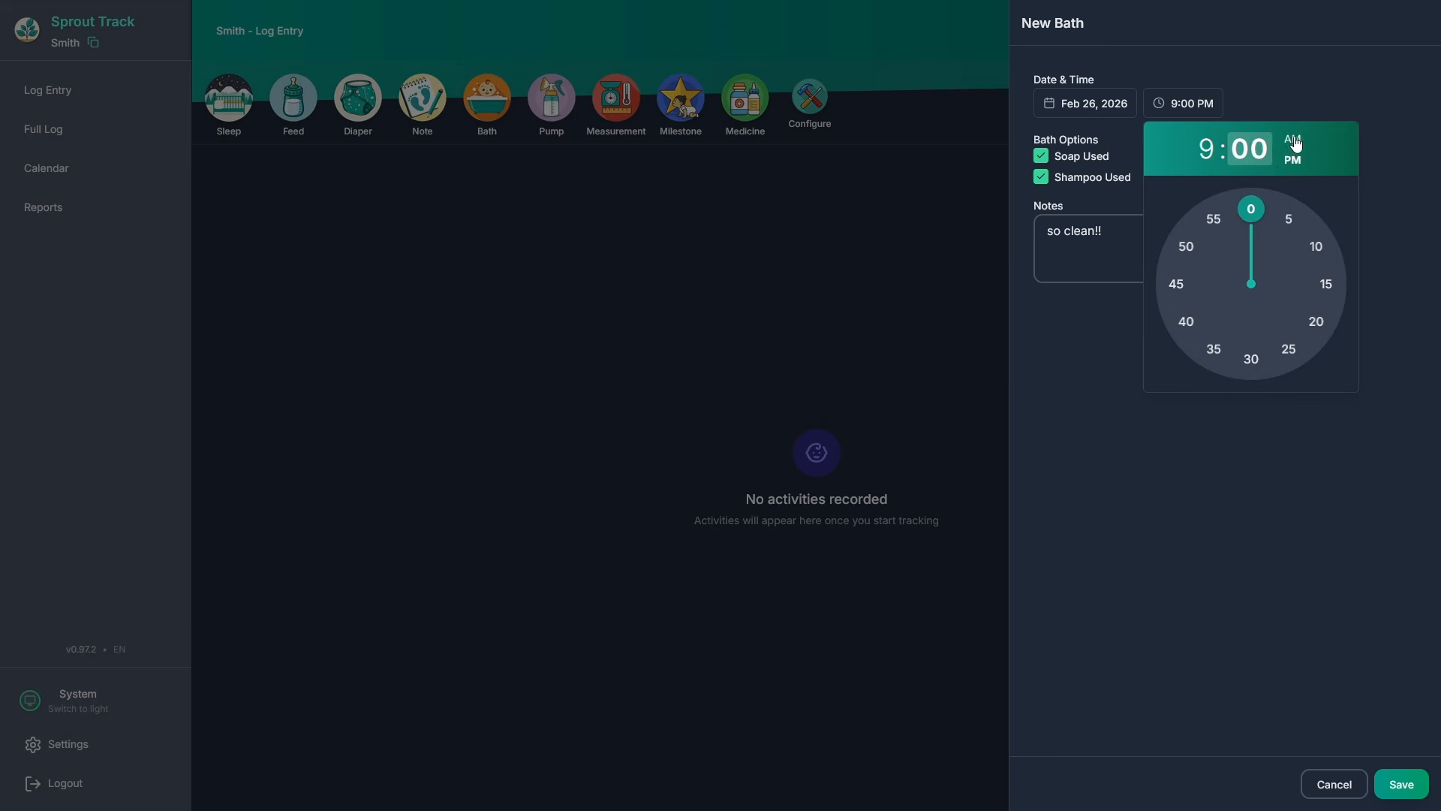
{"action": "left_click", "coordinate": [1349, 481]}
{"action": "left_click", "coordinate": [1398, 783]}
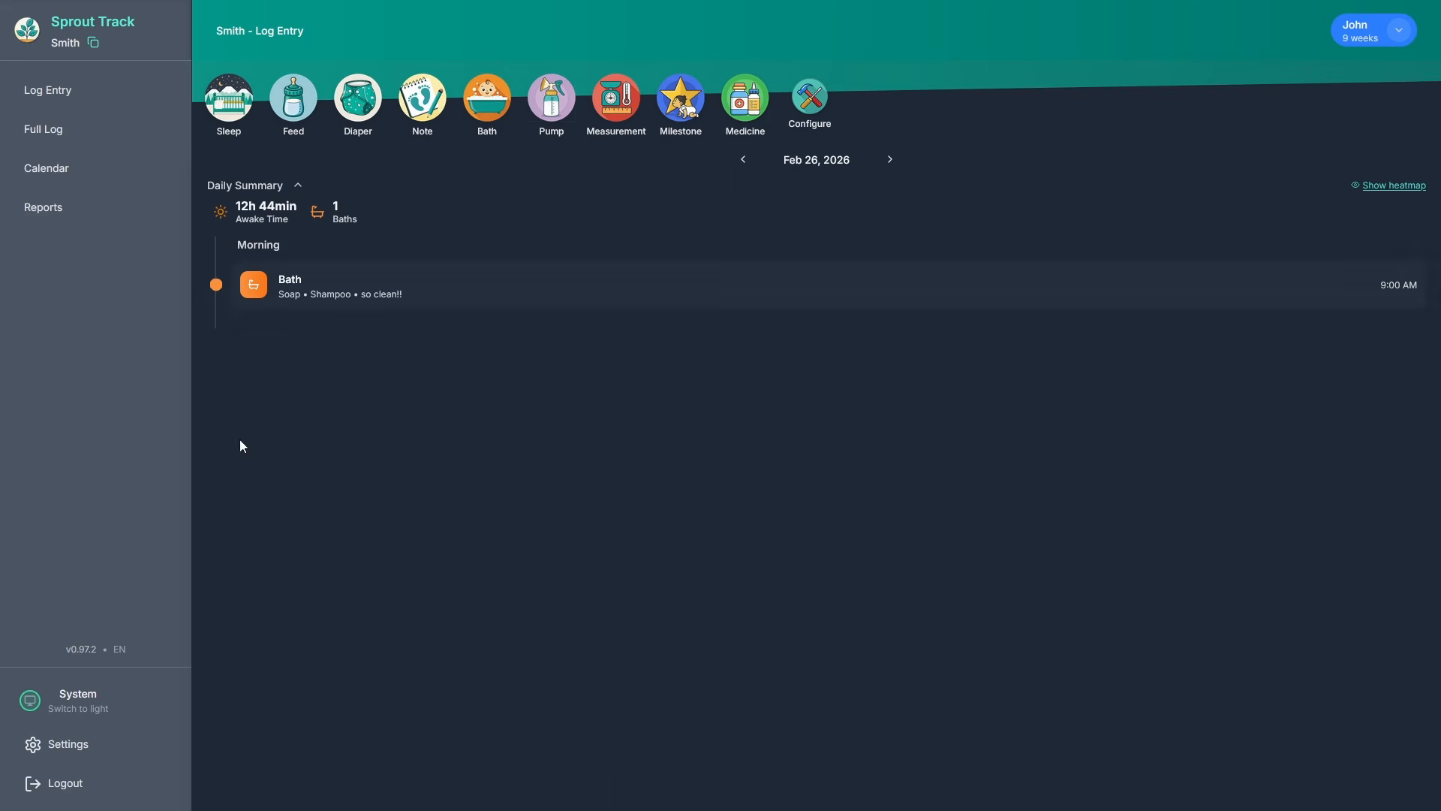
Log a 2:43 Wet and Dirty diaper with blowout, Firm condition, Brown colour.
{"action": "left_click", "coordinate": [358, 98]}
{"action": "left_click", "coordinate": [1186, 124]}
{"action": "left_click", "coordinate": [1317, 267]}
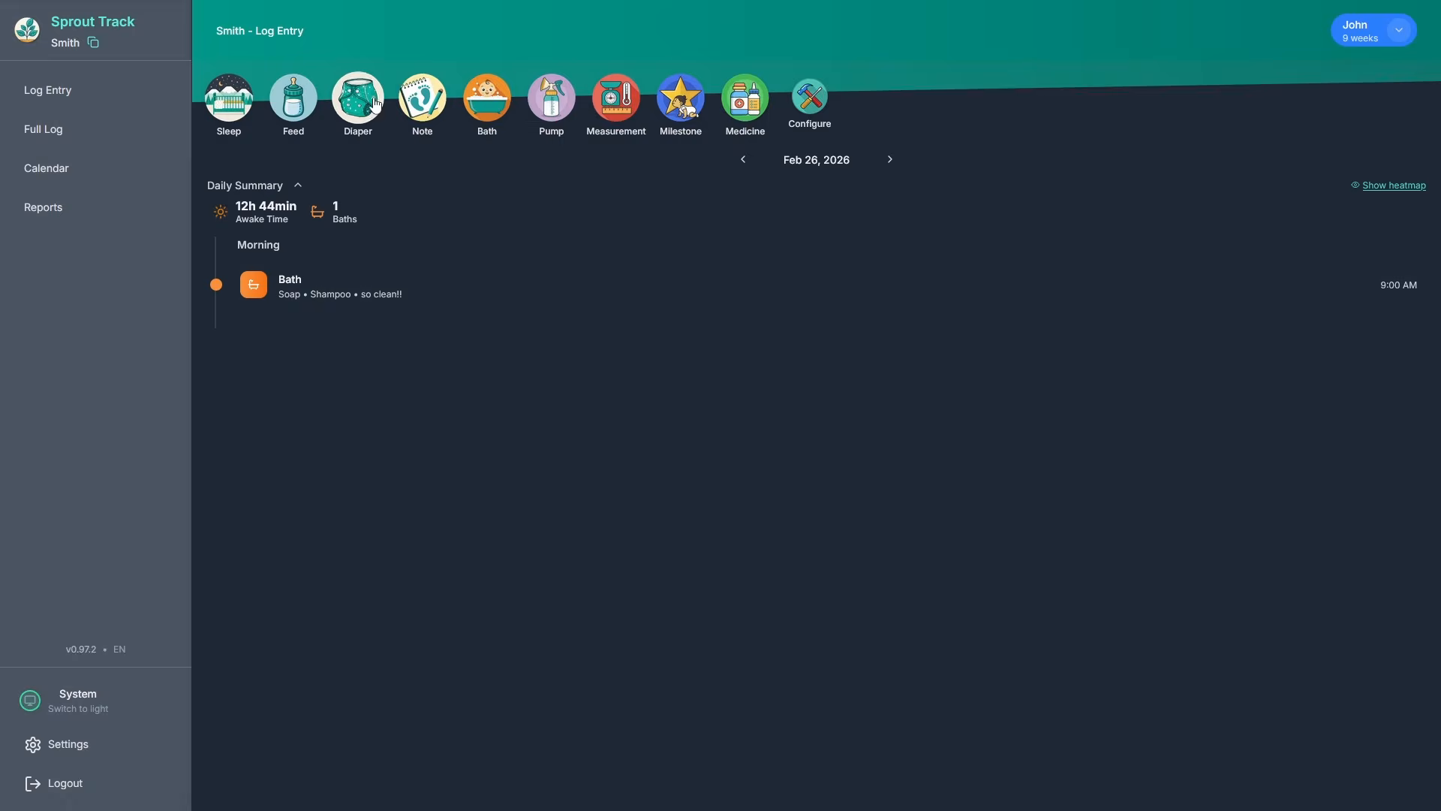
{"action": "left_click", "coordinate": [358, 97]}
{"action": "left_click", "coordinate": [1186, 124]}
{"action": "left_click", "coordinate": [1321, 268]}
{"action": "left_click", "coordinate": [1088, 187]}
{"action": "left_click", "coordinate": [1066, 286]}
{"action": "left_click", "coordinate": [1039, 222]}
{"action": "left_click", "coordinate": [1106, 283]}
{"action": "left_click", "coordinate": [1104, 384]}
{"action": "left_click", "coordinate": [1269, 283]}
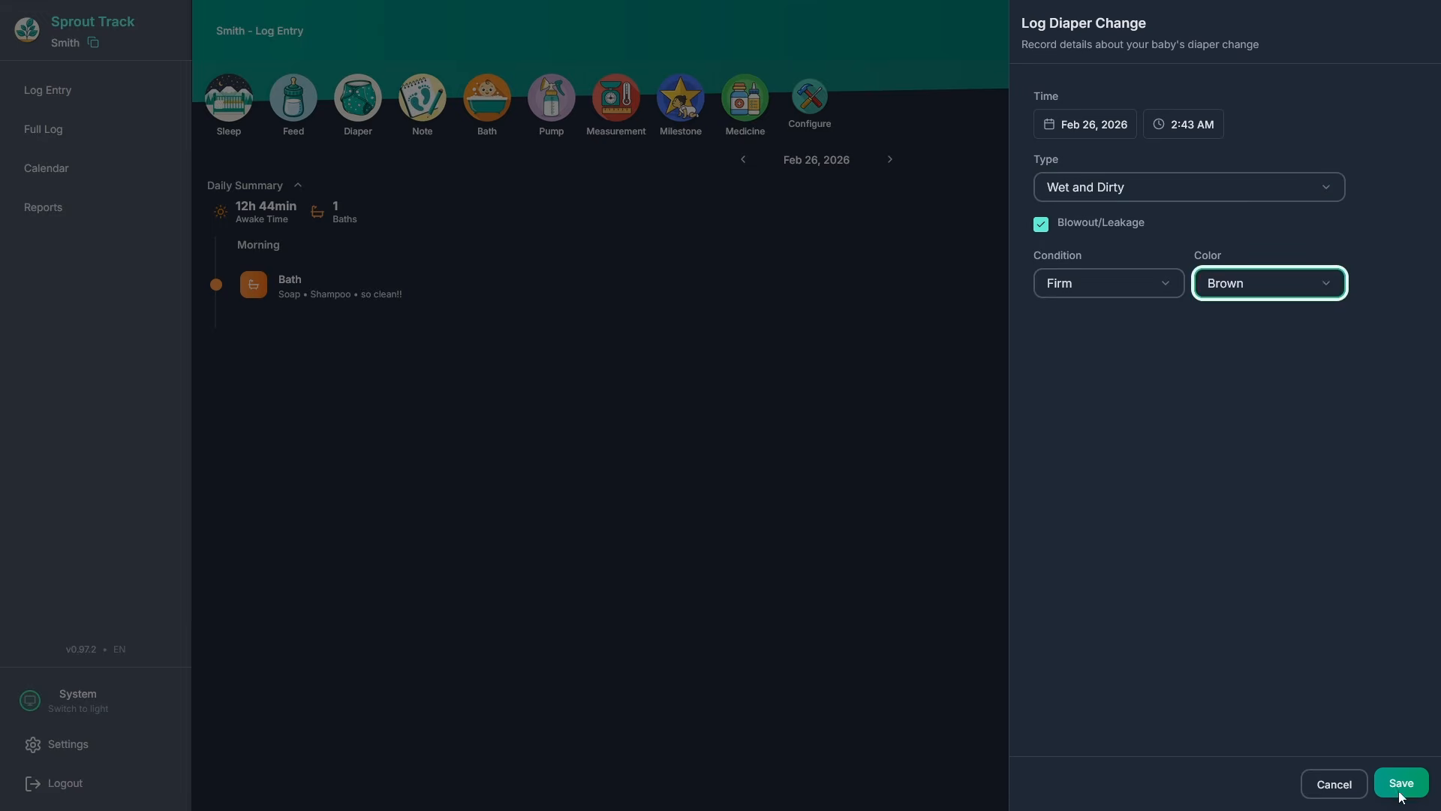
{"action": "left_click", "coordinate": [1401, 783]}
Log a 3.0 oz bottle feed with the note 'drank everything'.
{"action": "left_click", "coordinate": [291, 103]}
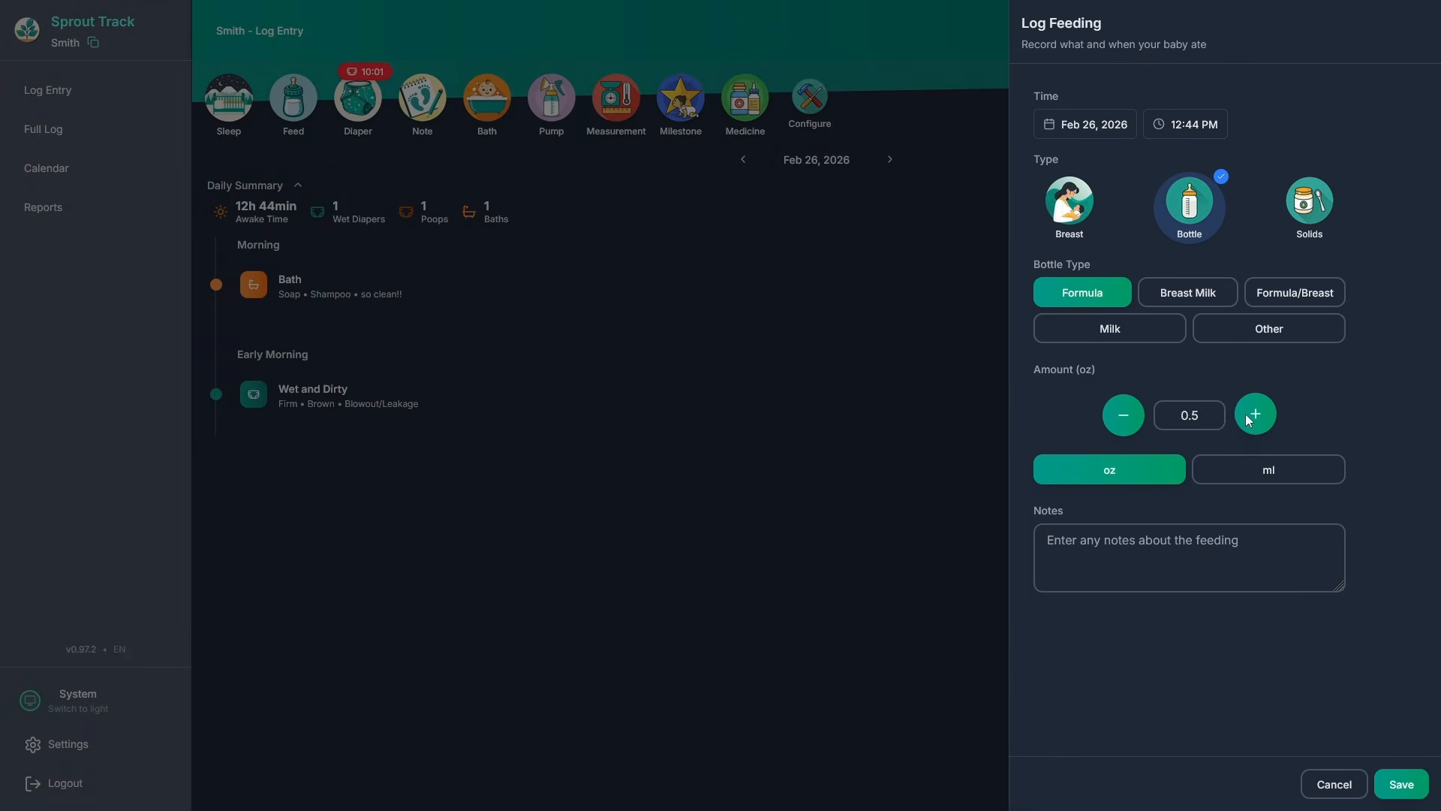
{"action": "left_click", "coordinate": [1255, 415]}
{"action": "left_click", "coordinate": [1198, 577]}
{"action": "type", "text": "drank everything"}
{"action": "left_click", "coordinate": [1401, 784]}
Log a Crib nap starting at 12:00 and ending at 12:44 PM.
{"action": "left_click", "coordinate": [229, 98]}
{"action": "left_click", "coordinate": [1186, 121]}
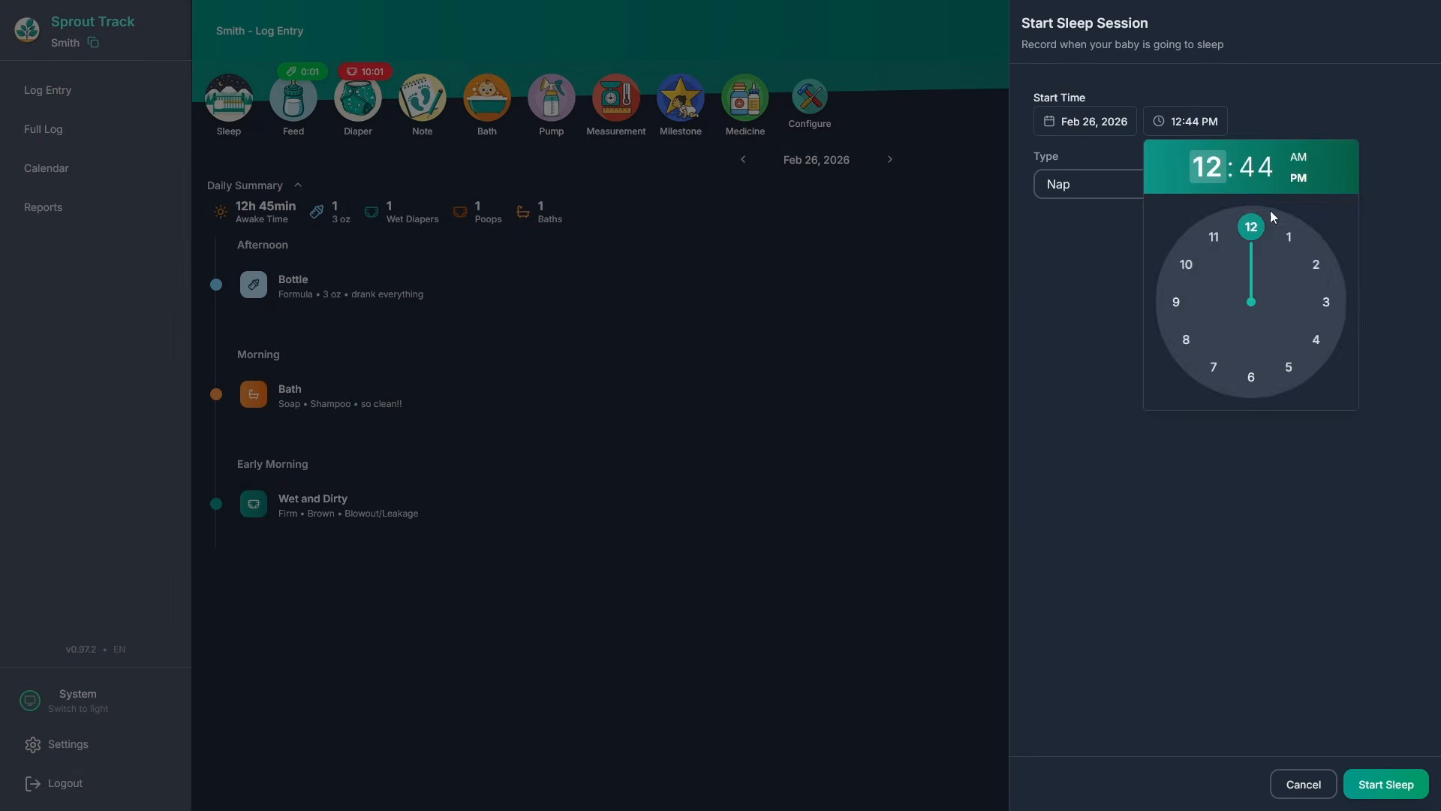
{"action": "left_click", "coordinate": [1251, 225]}
{"action": "left_click", "coordinate": [1252, 226]}
{"action": "left_click", "coordinate": [1251, 184]}
{"action": "left_click", "coordinate": [1220, 284]}
{"action": "left_click", "coordinate": [1385, 784]}
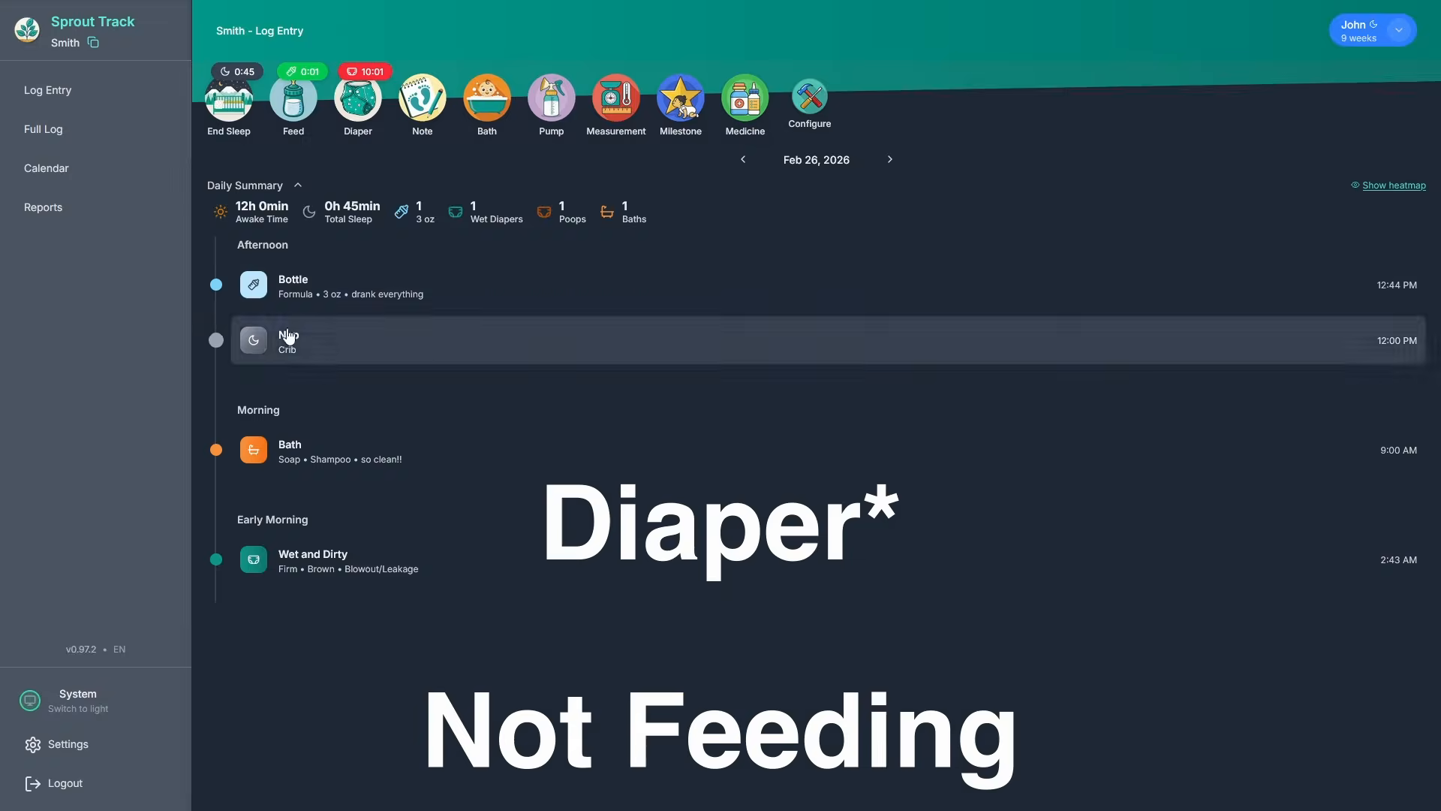
{"action": "left_click", "coordinate": [229, 98]}
{"action": "left_click", "coordinate": [1385, 783]}
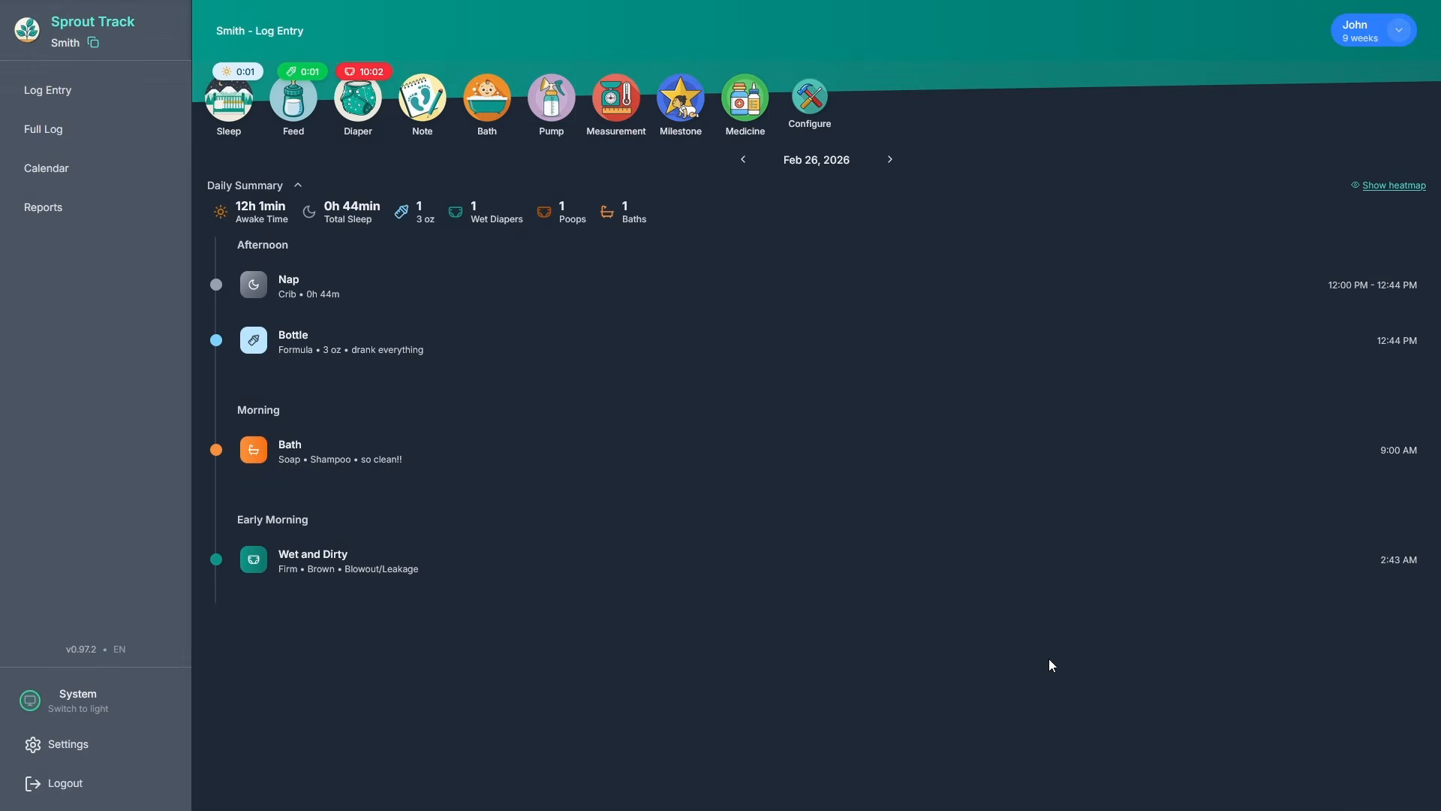
Log a Wet diaper change.
{"action": "left_click", "coordinate": [361, 113]}
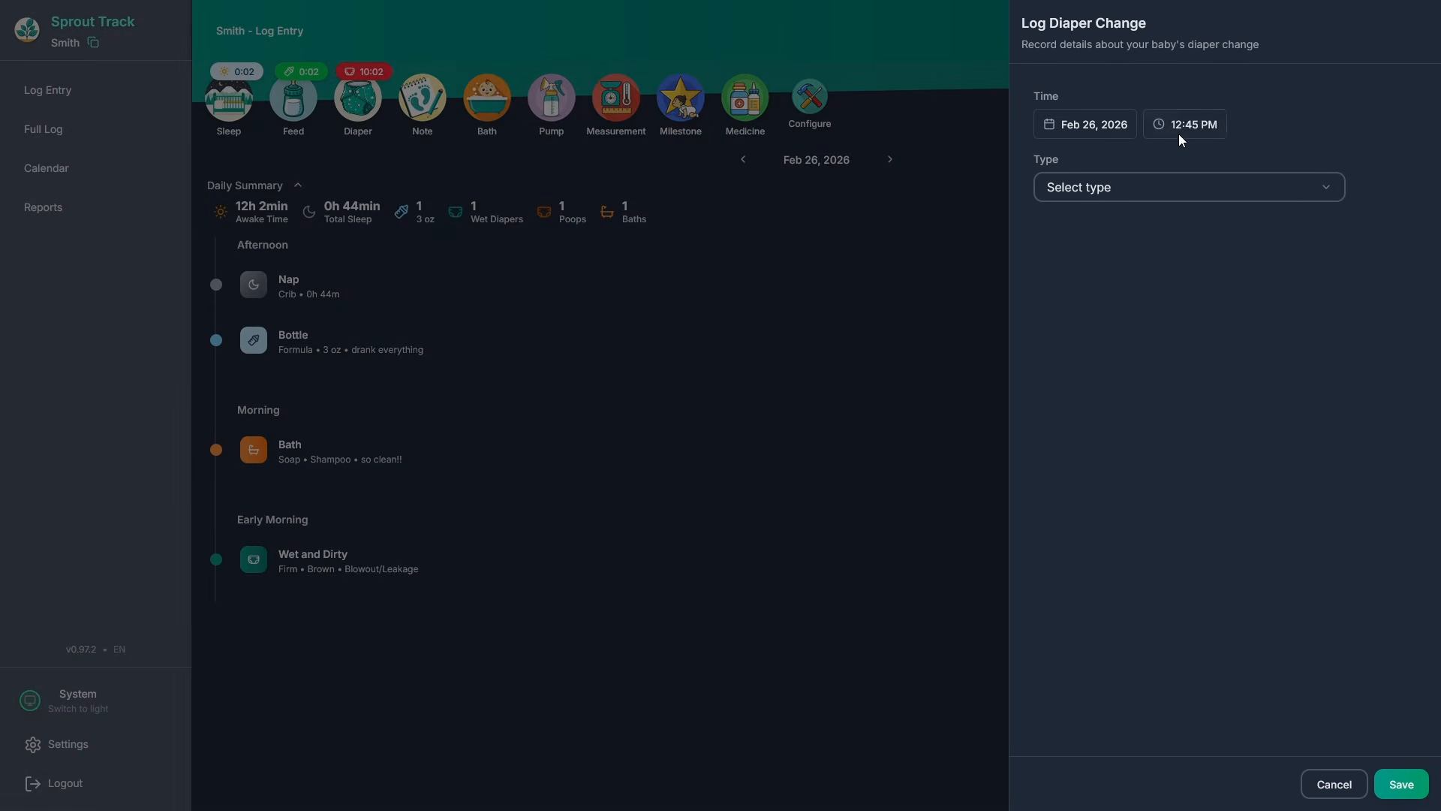
{"action": "left_click", "coordinate": [1150, 185]}
{"action": "left_click", "coordinate": [1082, 227]}
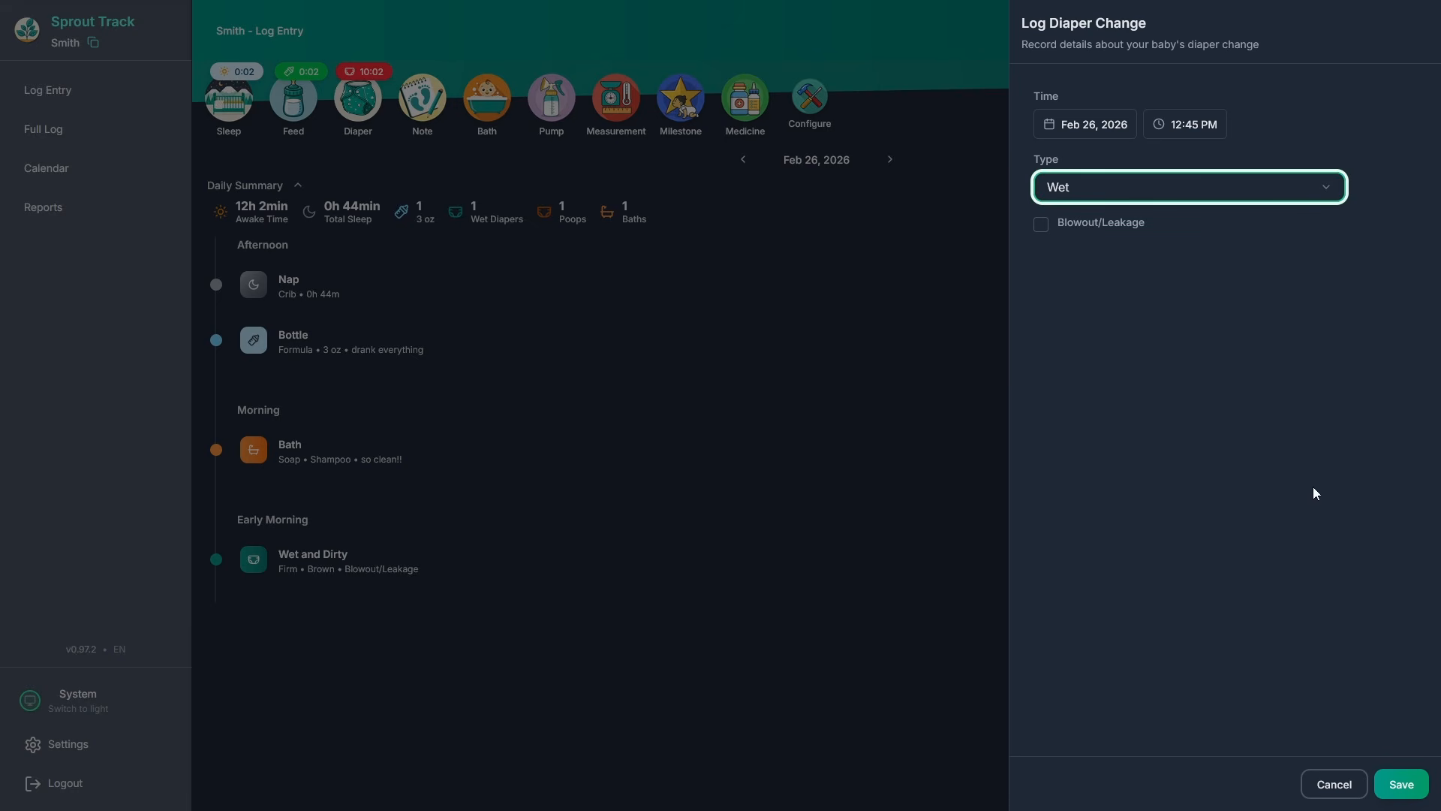
{"action": "left_click", "coordinate": [1401, 784]}
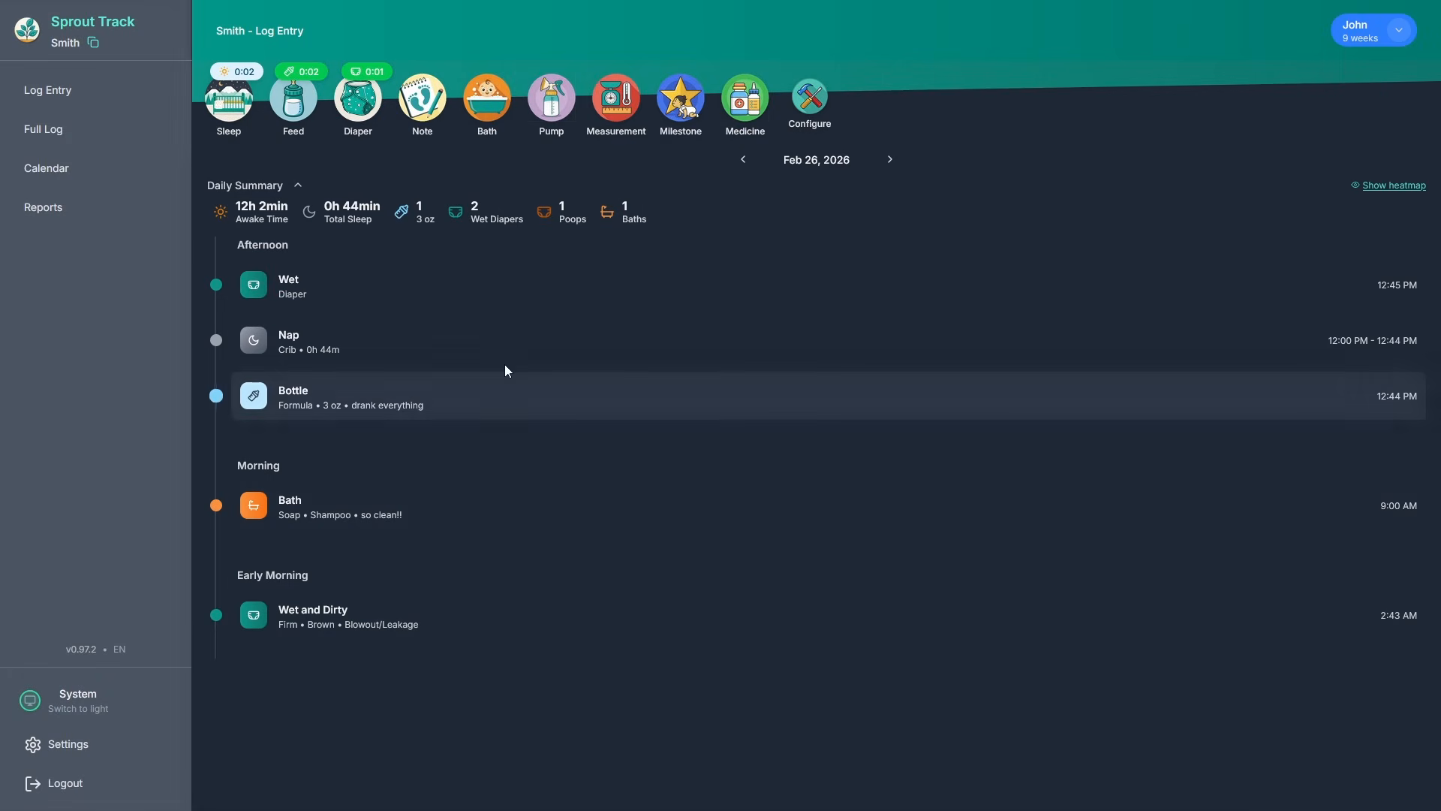
View the full activity log and its type filters without changing anything.
{"action": "left_click", "coordinate": [113, 133]}
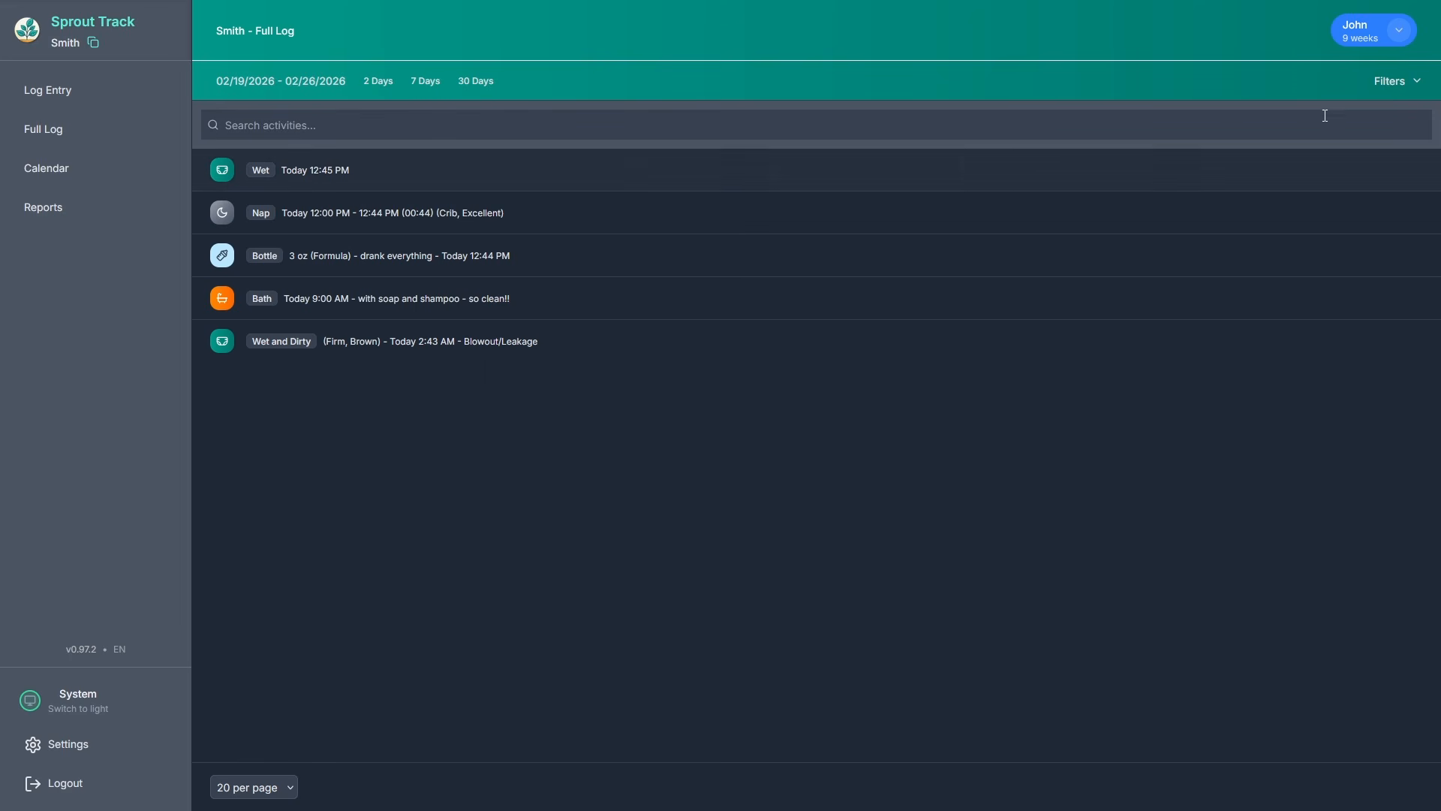
{"action": "left_click", "coordinate": [1396, 81]}
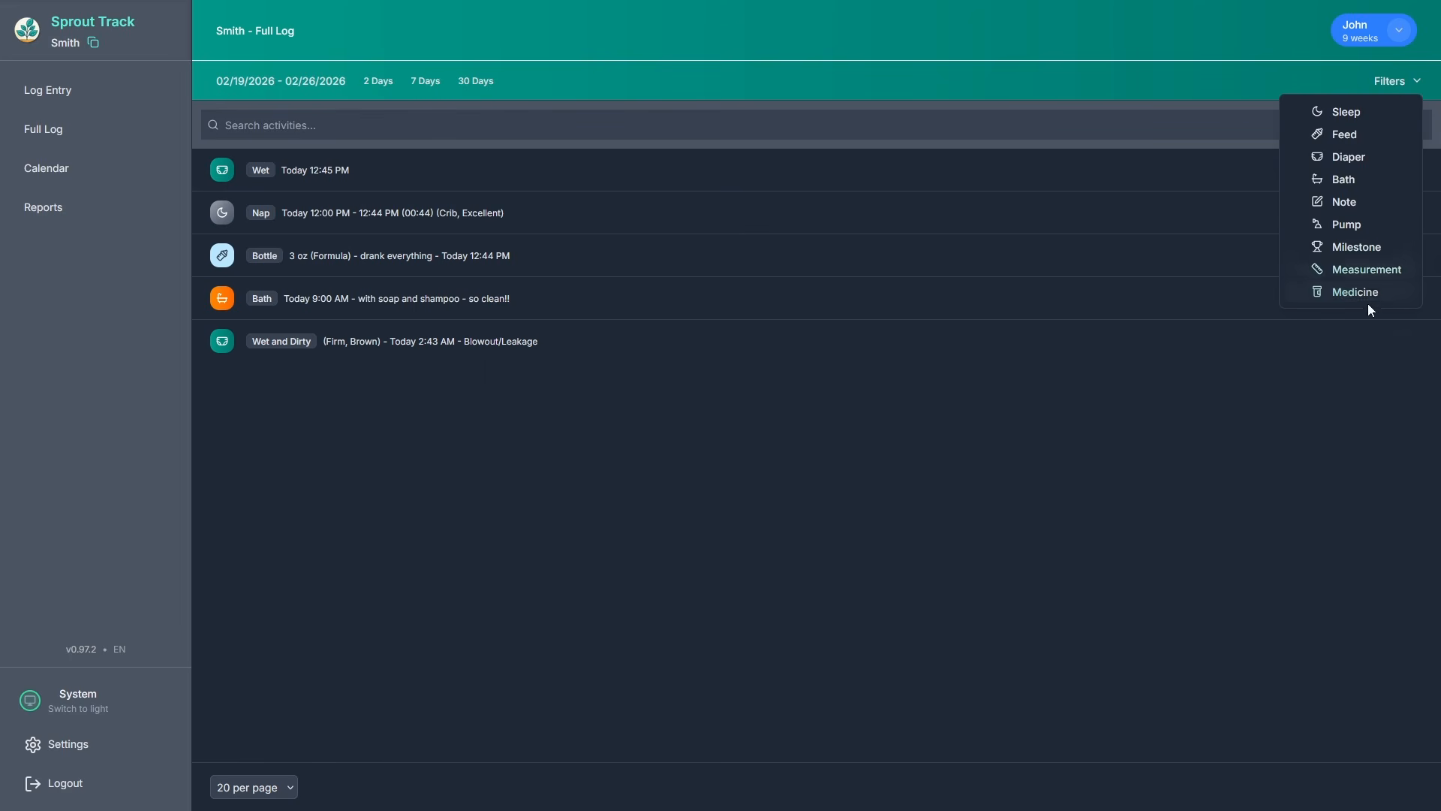
{"action": "left_click", "coordinate": [976, 472]}
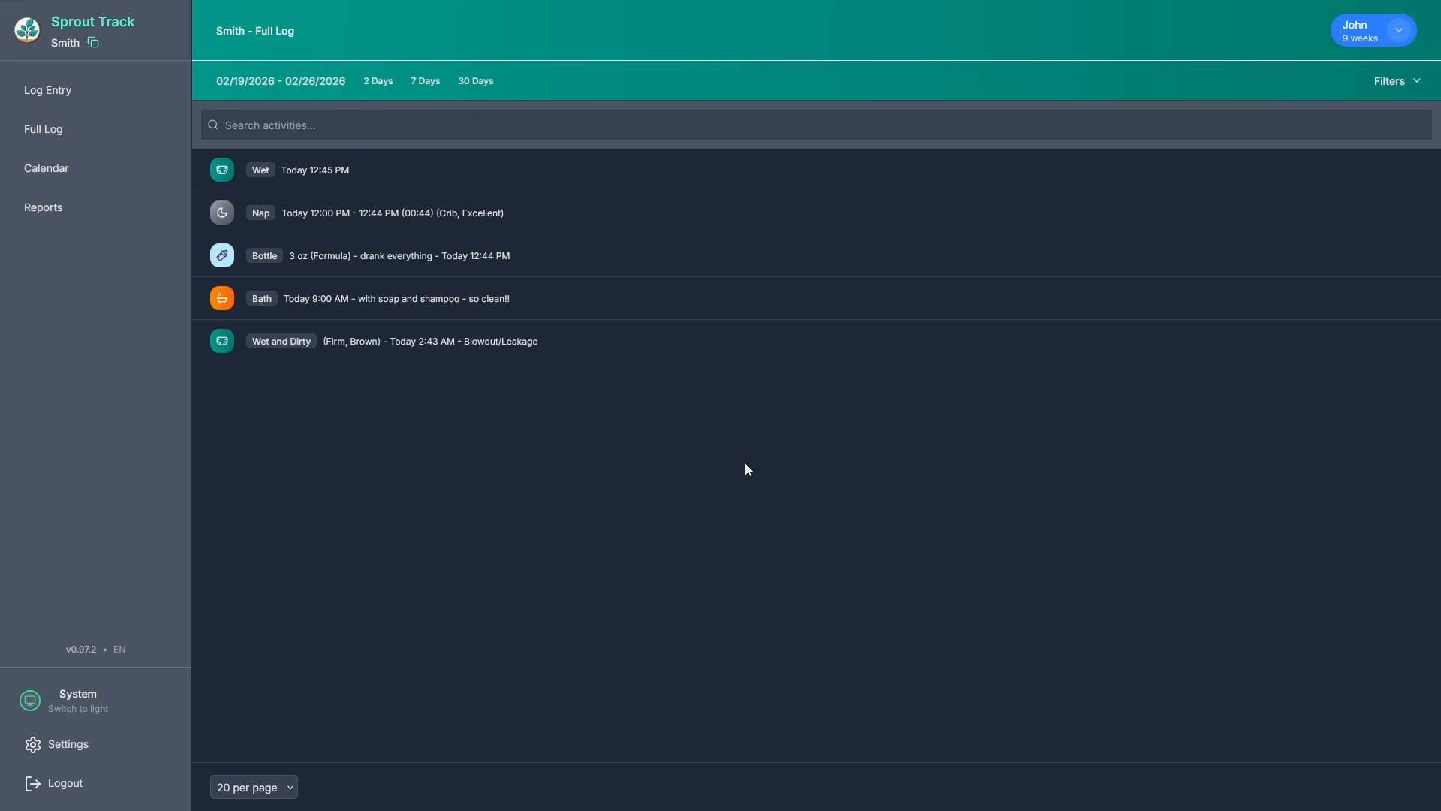
Add a Pediatrician event on February 26 from 3:00 to 4:00 PM, then view Reports.
{"action": "left_click", "coordinate": [74, 173]}
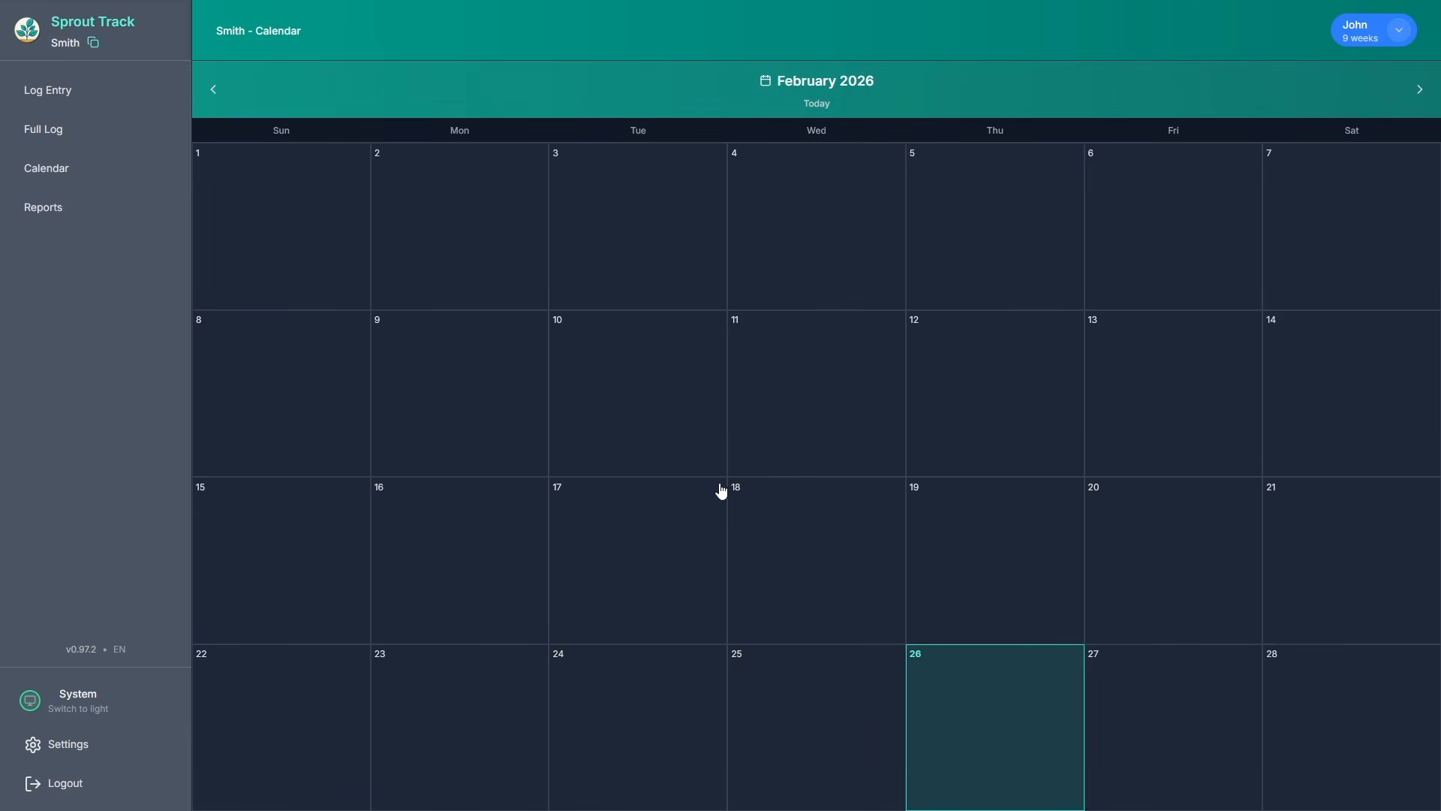
{"action": "left_click", "coordinate": [959, 678]}
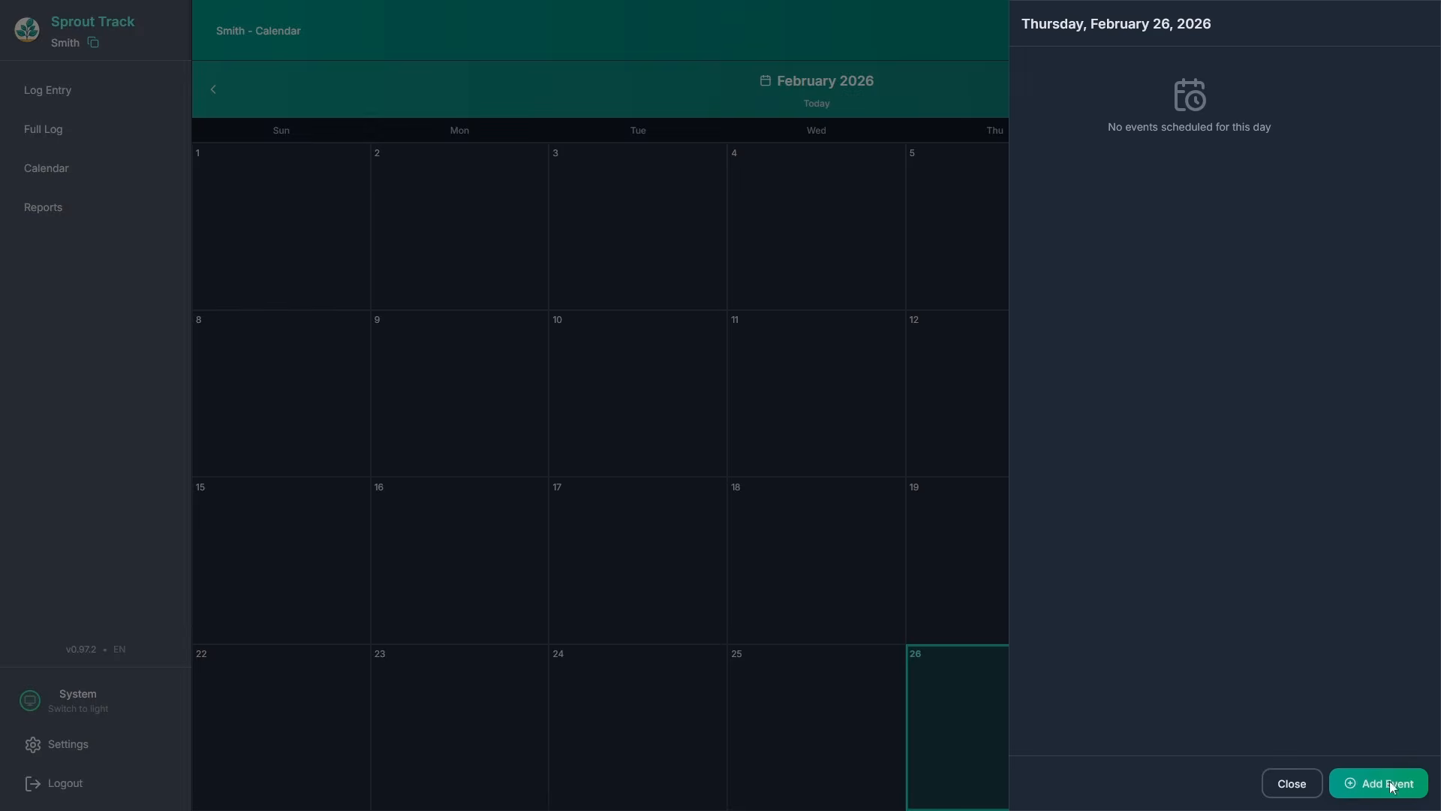
{"action": "left_click", "coordinate": [1379, 783]}
{"action": "left_click", "coordinate": [1119, 127]}
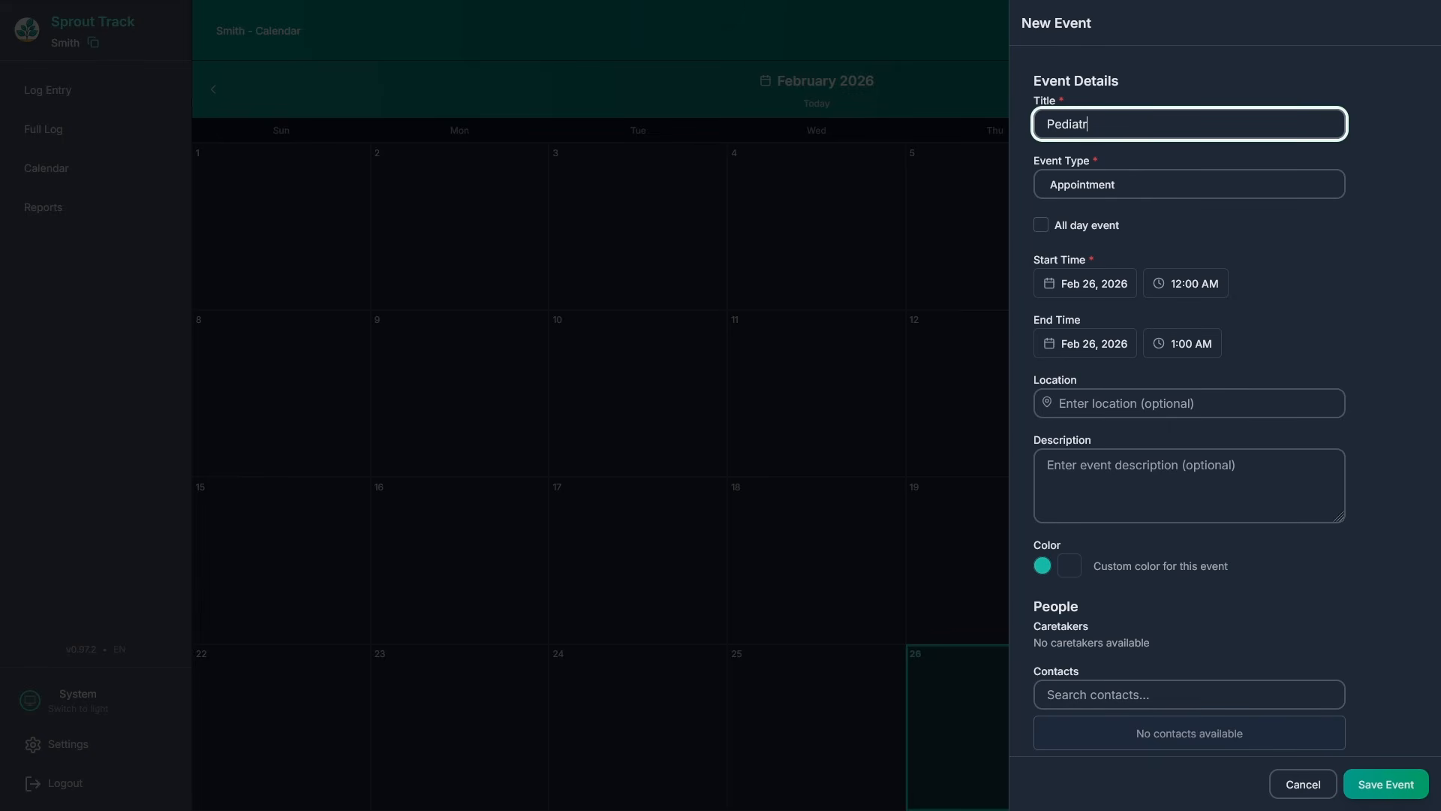
{"action": "left_click", "coordinate": [1182, 287]}
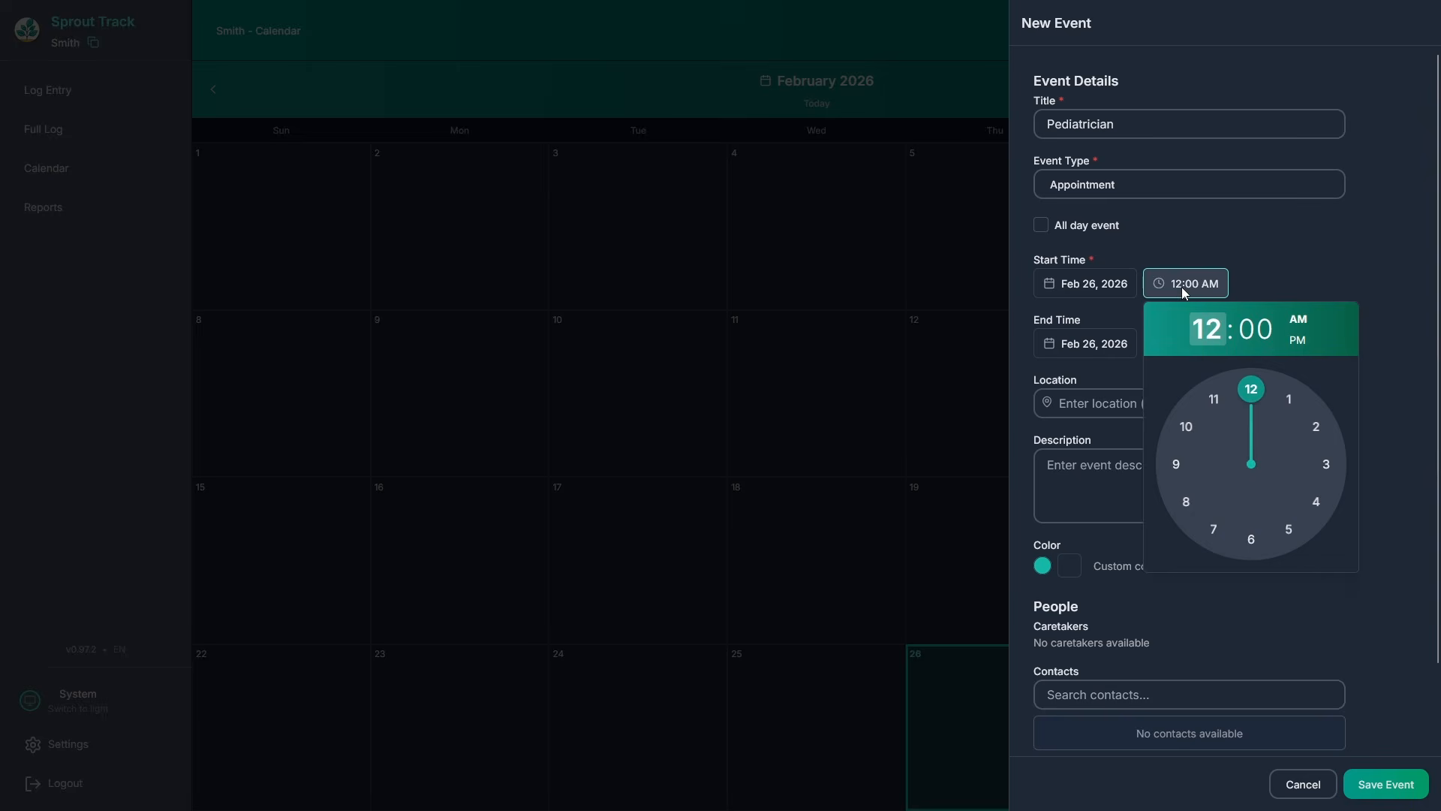
{"action": "left_click", "coordinate": [1329, 464]}
{"action": "left_click", "coordinate": [1378, 315]}
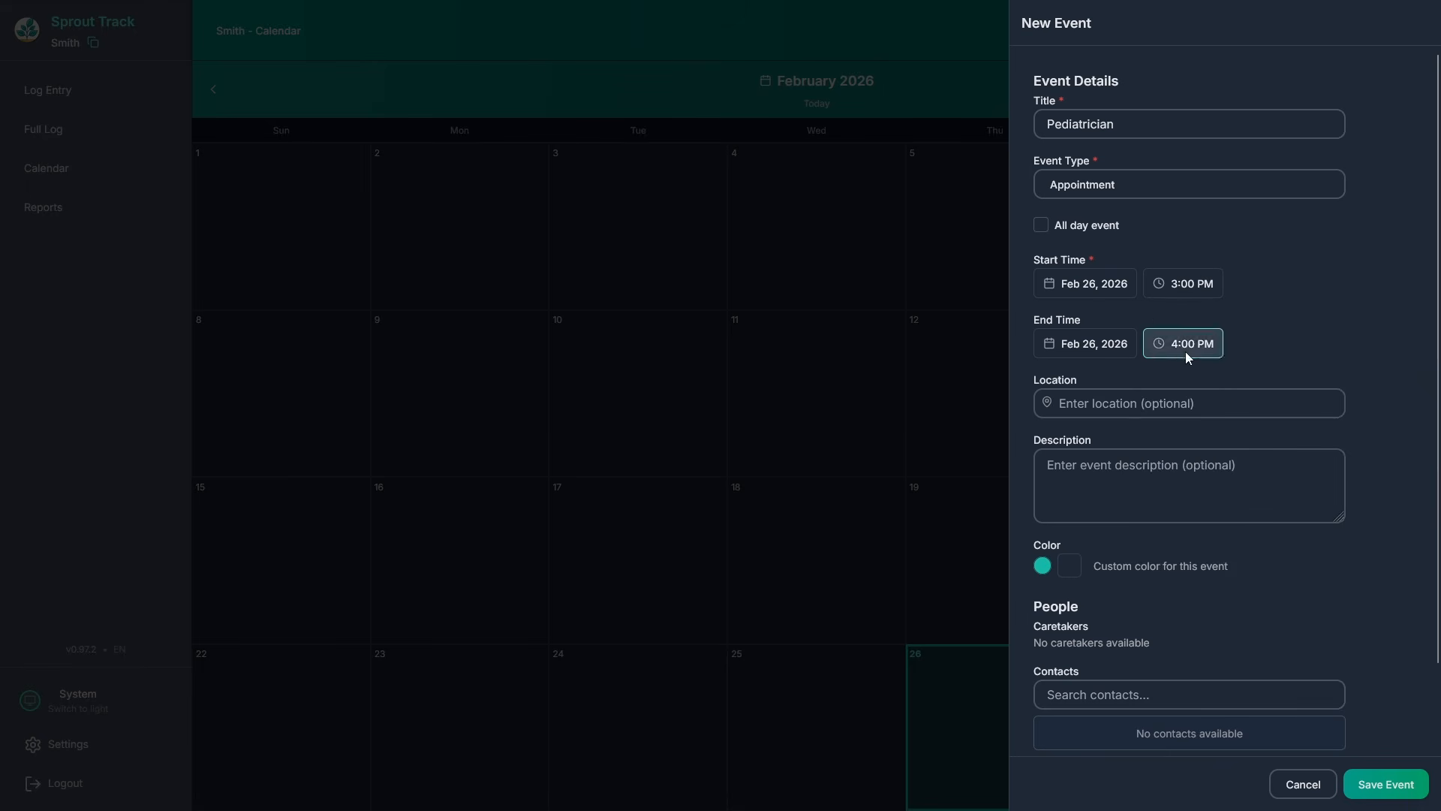
{"action": "scroll", "coordinate": [1156, 646], "scroll_direction": "down", "scroll_amount": 3}
{"action": "left_click", "coordinate": [1384, 783]}
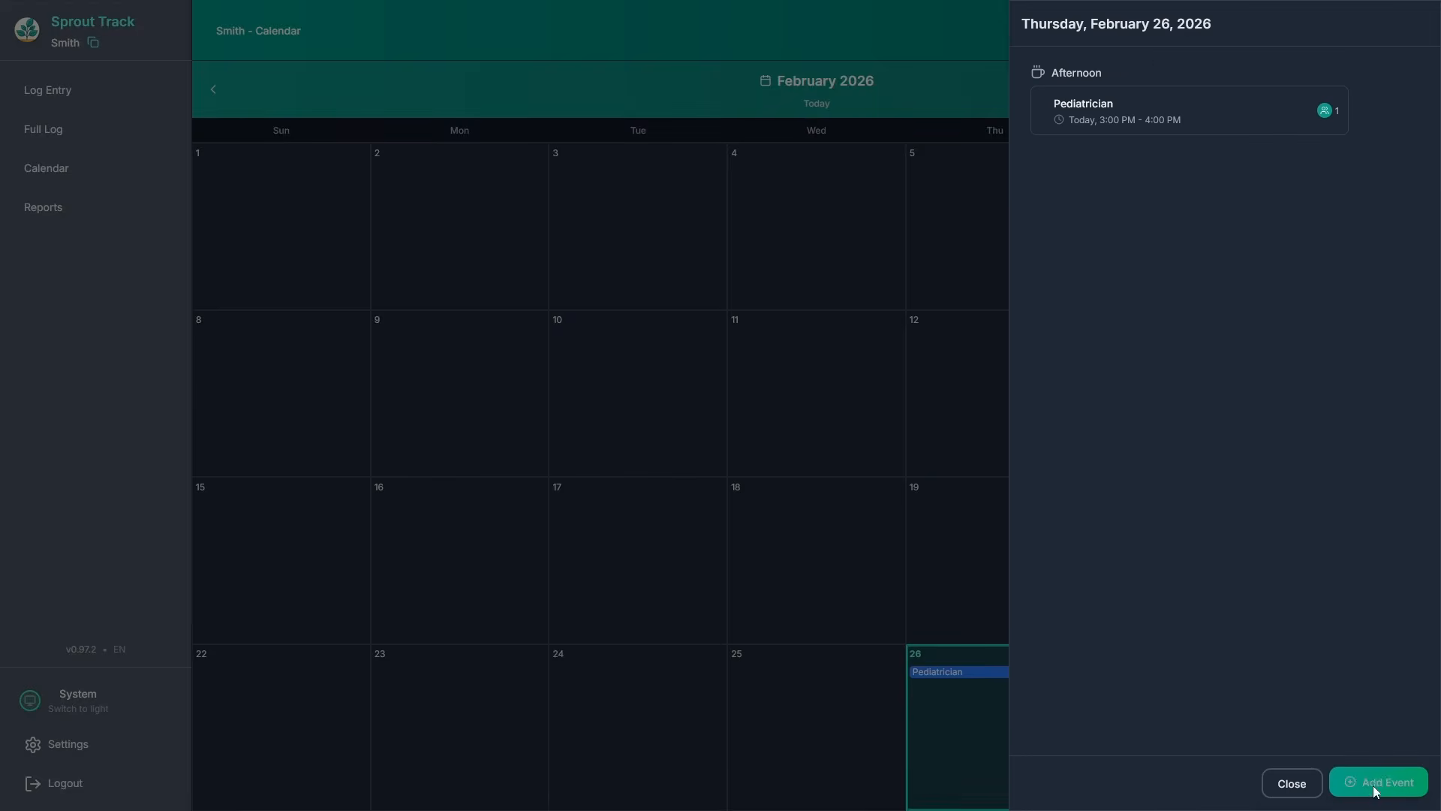
{"action": "left_click", "coordinate": [1301, 786]}
{"action": "left_click", "coordinate": [86, 208]}
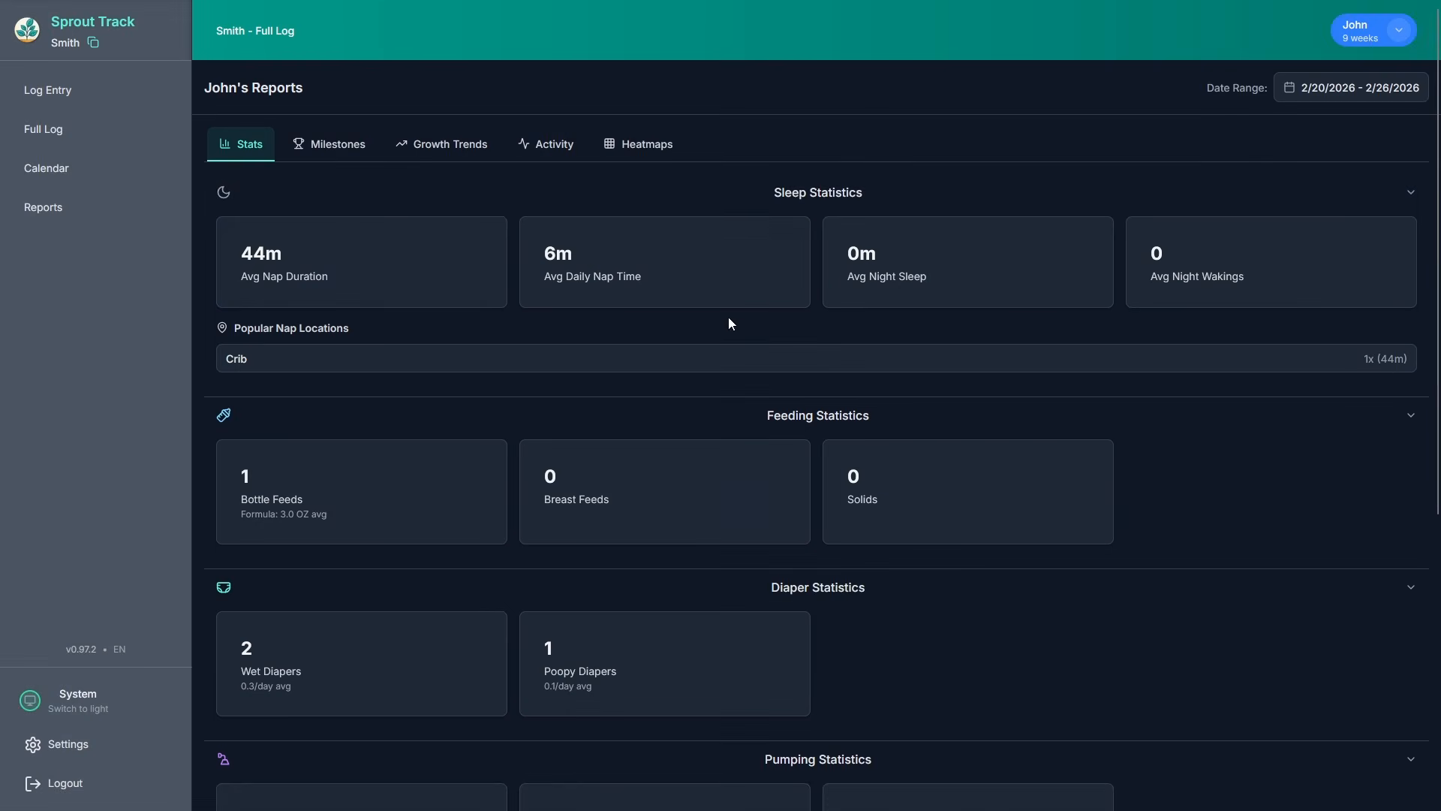
Review the Milestones, Growth Trends, Activity and Heatmaps report views.
{"action": "scroll", "coordinate": [823, 501], "scroll_direction": "down", "scroll_amount": 5}
{"action": "scroll", "coordinate": [823, 501], "scroll_direction": "up", "scroll_amount": 5}
{"action": "left_click", "coordinate": [340, 145]}
{"action": "left_click", "coordinate": [431, 145]}
{"action": "left_click", "coordinate": [548, 146]}
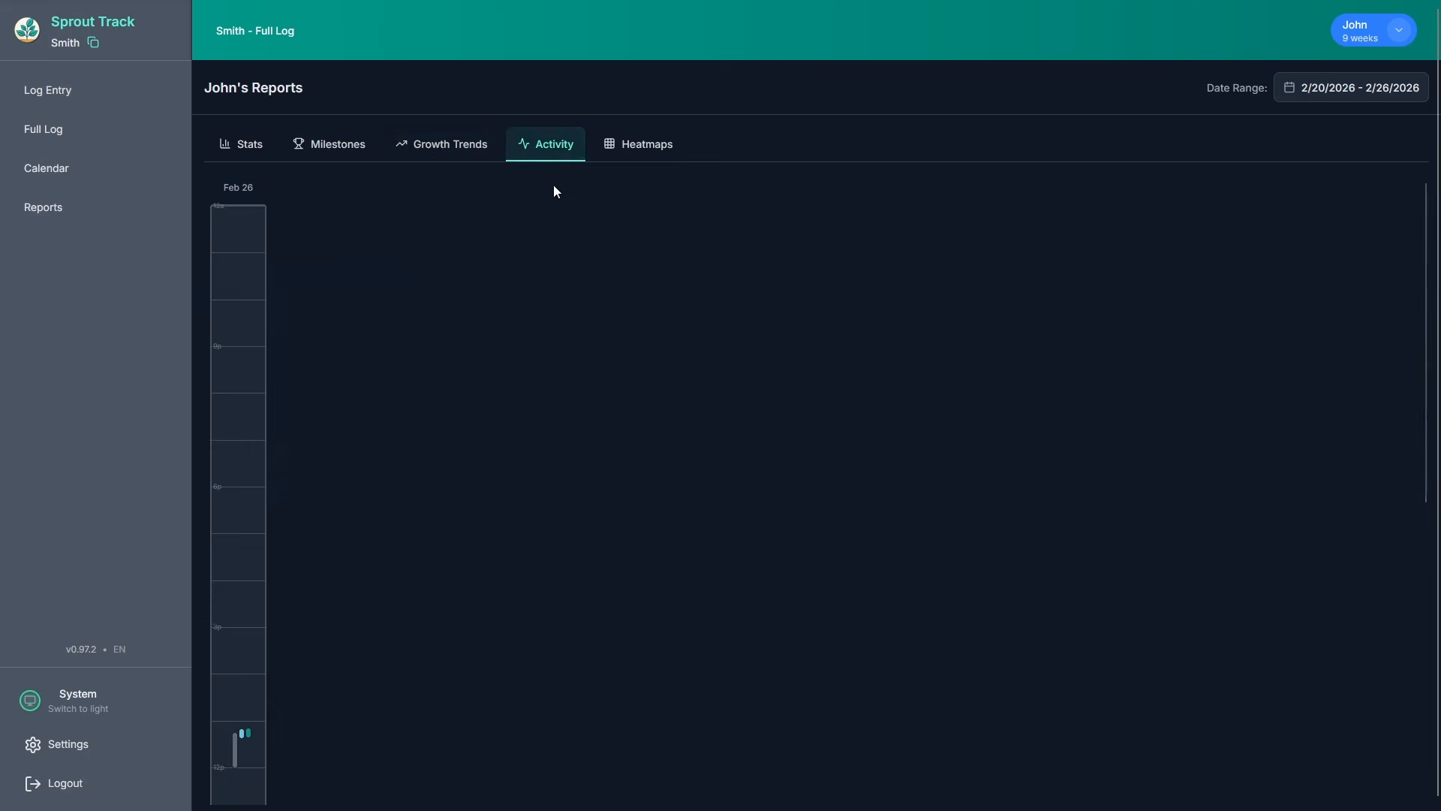
{"action": "left_click", "coordinate": [638, 146]}
{"action": "scroll", "coordinate": [710, 317], "scroll_direction": "down", "scroll_amount": 2}
{"action": "scroll", "coordinate": [711, 316], "scroll_direction": "down", "scroll_amount": 5}
{"action": "scroll", "coordinate": [756, 524], "scroll_direction": "up", "scroll_amount": 7}
Return to the log page, open family settings, and start then cancel adding a contact.
{"action": "left_click", "coordinate": [69, 91]}
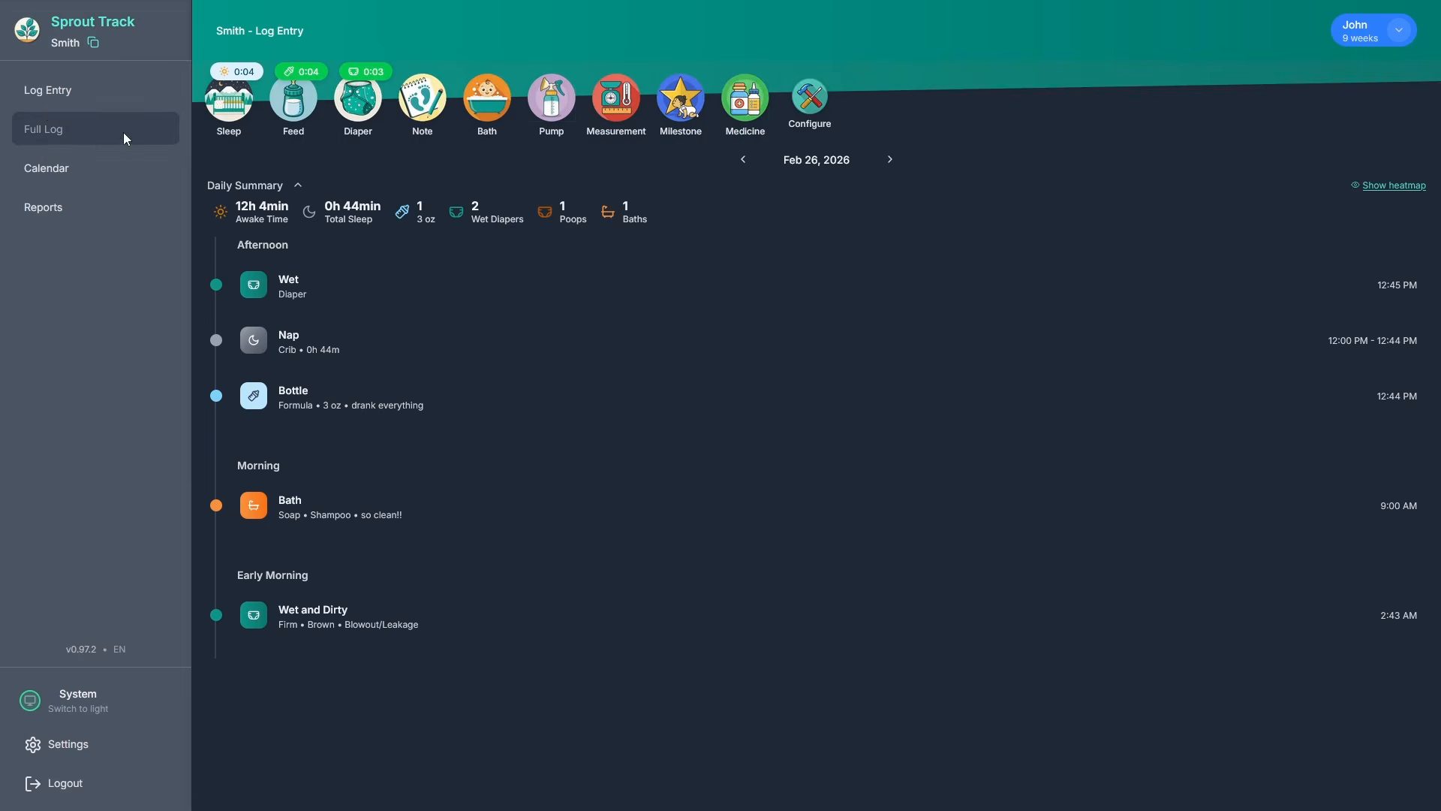
{"action": "left_click", "coordinate": [67, 744]}
{"action": "scroll", "coordinate": [1189, 411], "scroll_direction": "down", "scroll_amount": 6}
{"action": "scroll", "coordinate": [1090, 140], "scroll_direction": "up", "scroll_amount": 7}
{"action": "scroll", "coordinate": [1136, 313], "scroll_direction": "down", "scroll_amount": 2}
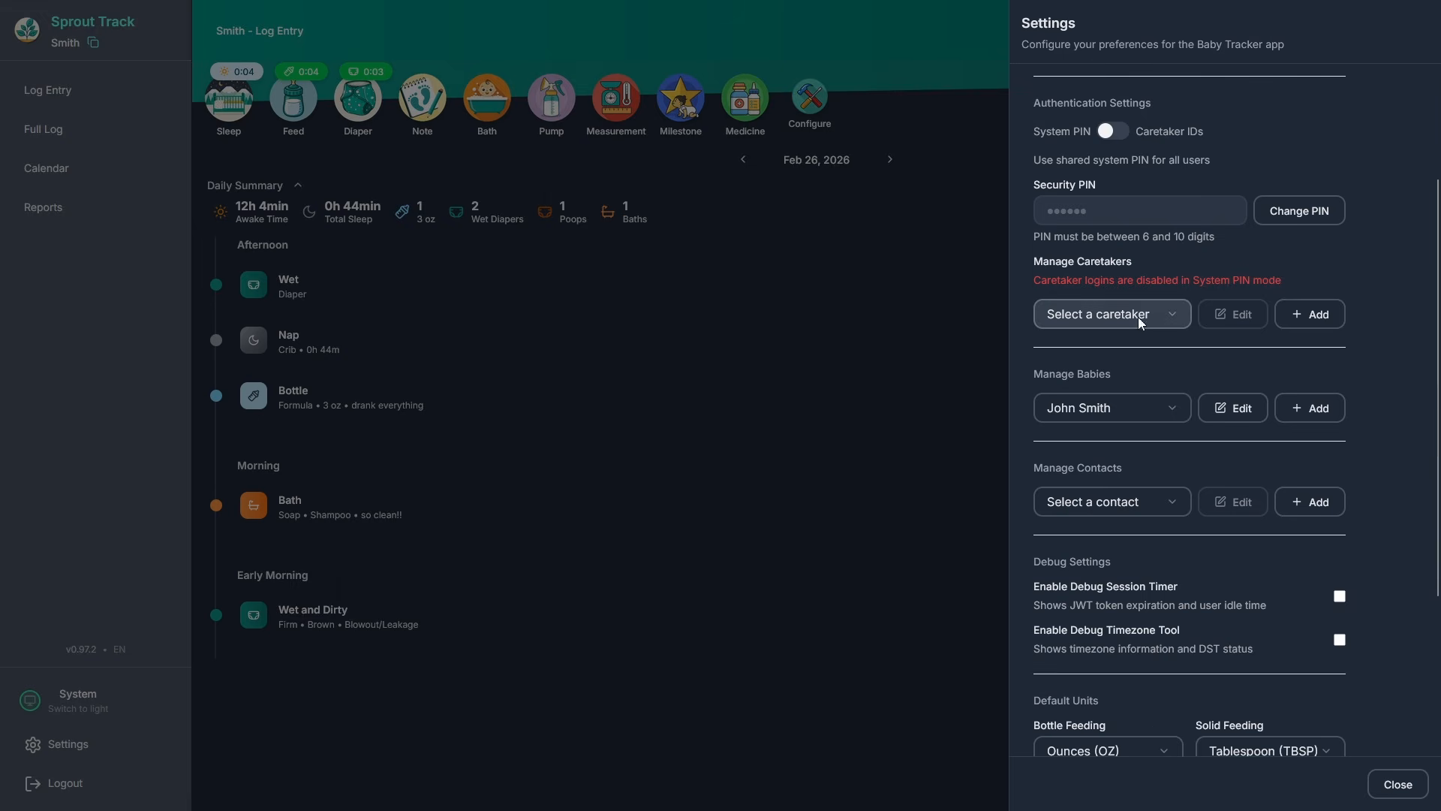
{"action": "left_click", "coordinate": [1310, 502]}
{"action": "left_click", "coordinate": [1286, 783]}
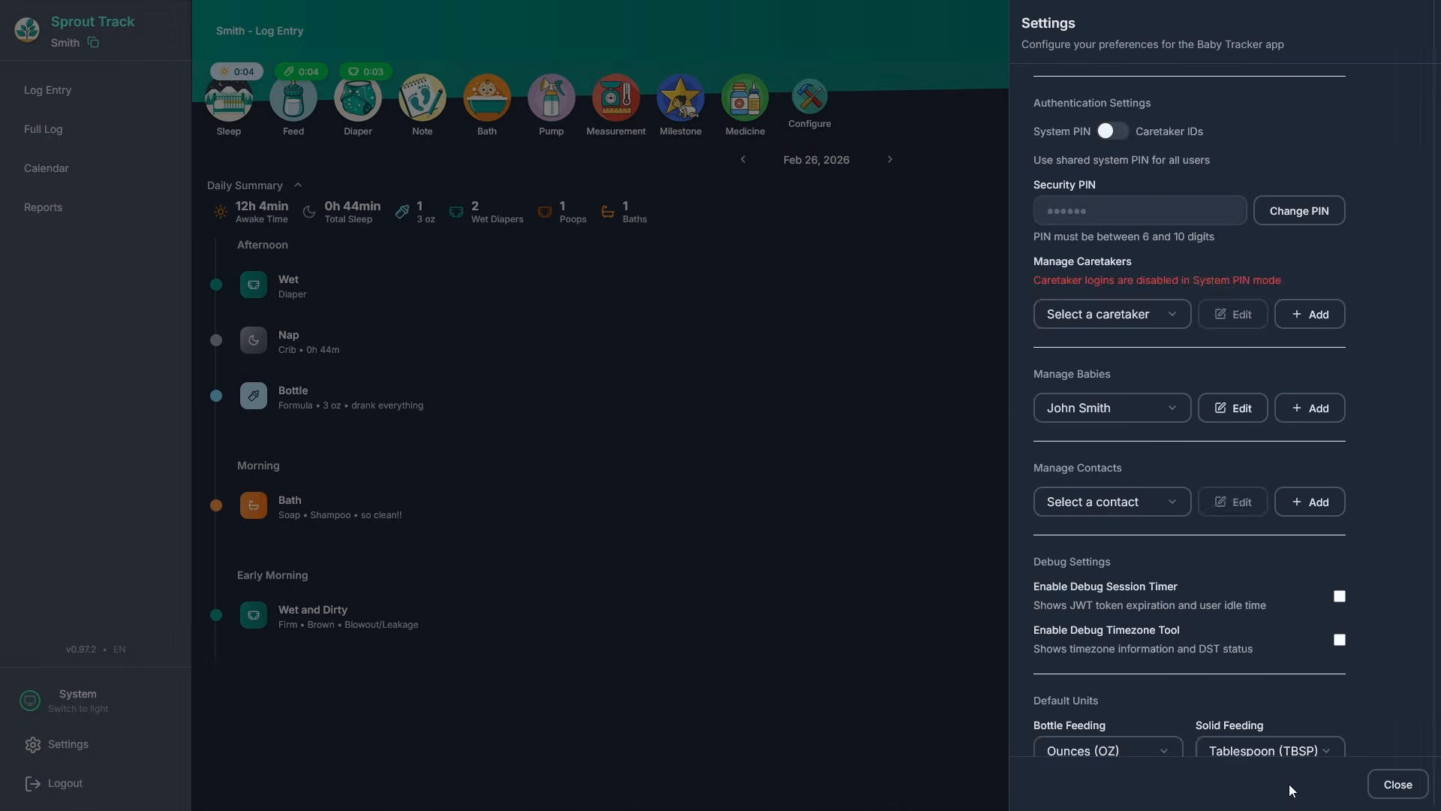
Leave the temperature unit unchanged and go to the Family Manager administrator login.
{"action": "scroll", "coordinate": [1160, 593], "scroll_direction": "down", "scroll_amount": 4}
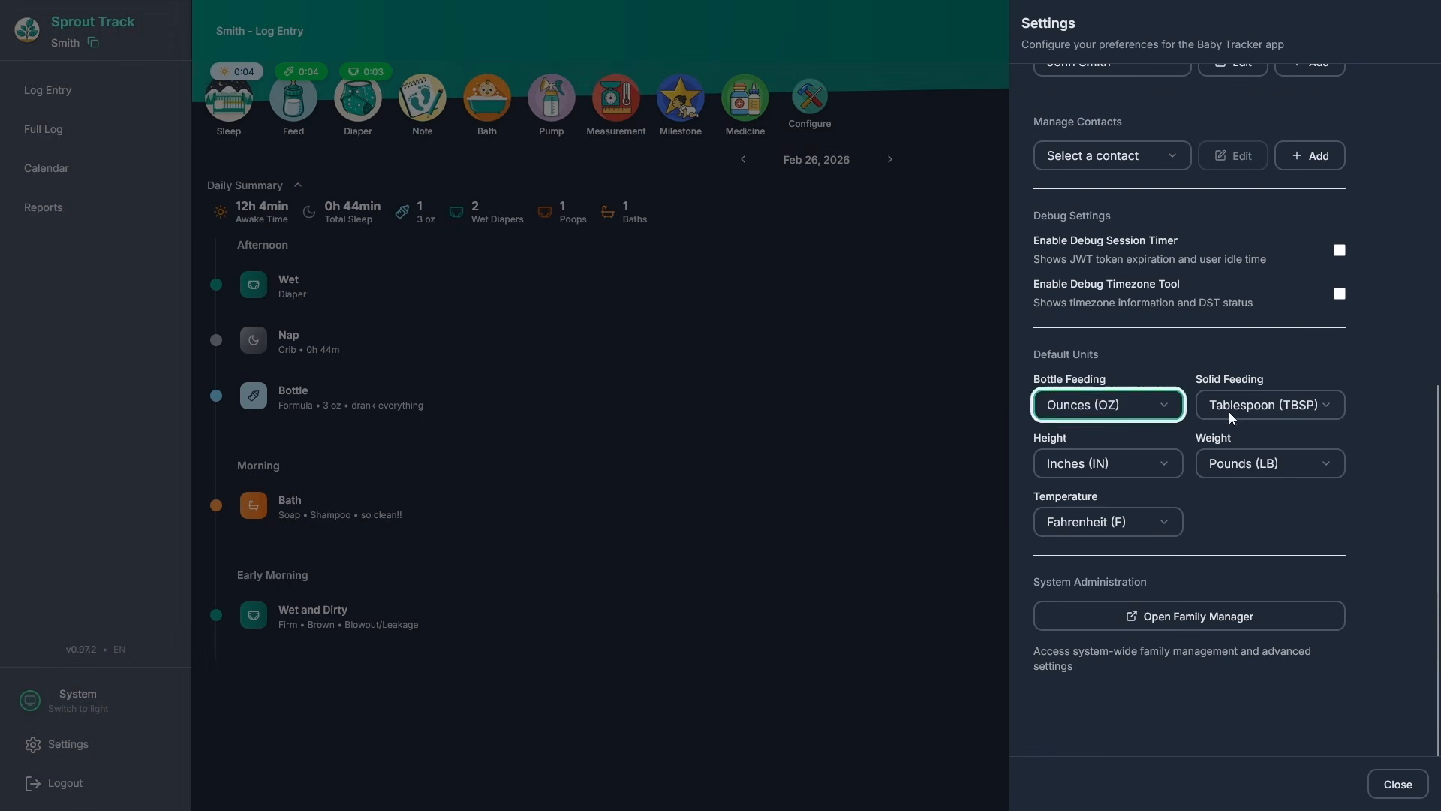
{"action": "left_click", "coordinate": [1169, 519]}
{"action": "left_click", "coordinate": [1246, 560]}
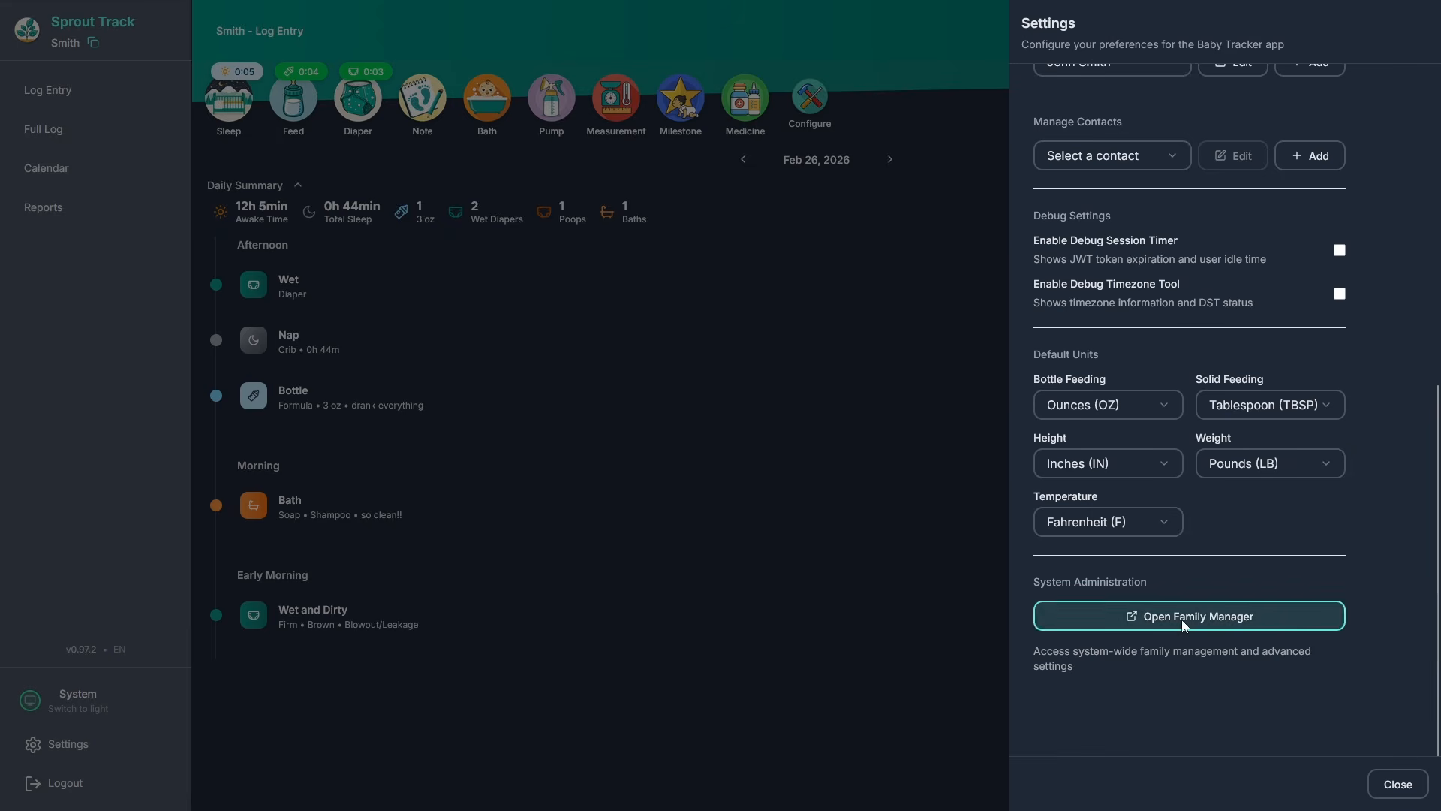
{"action": "left_click", "coordinate": [1181, 619]}
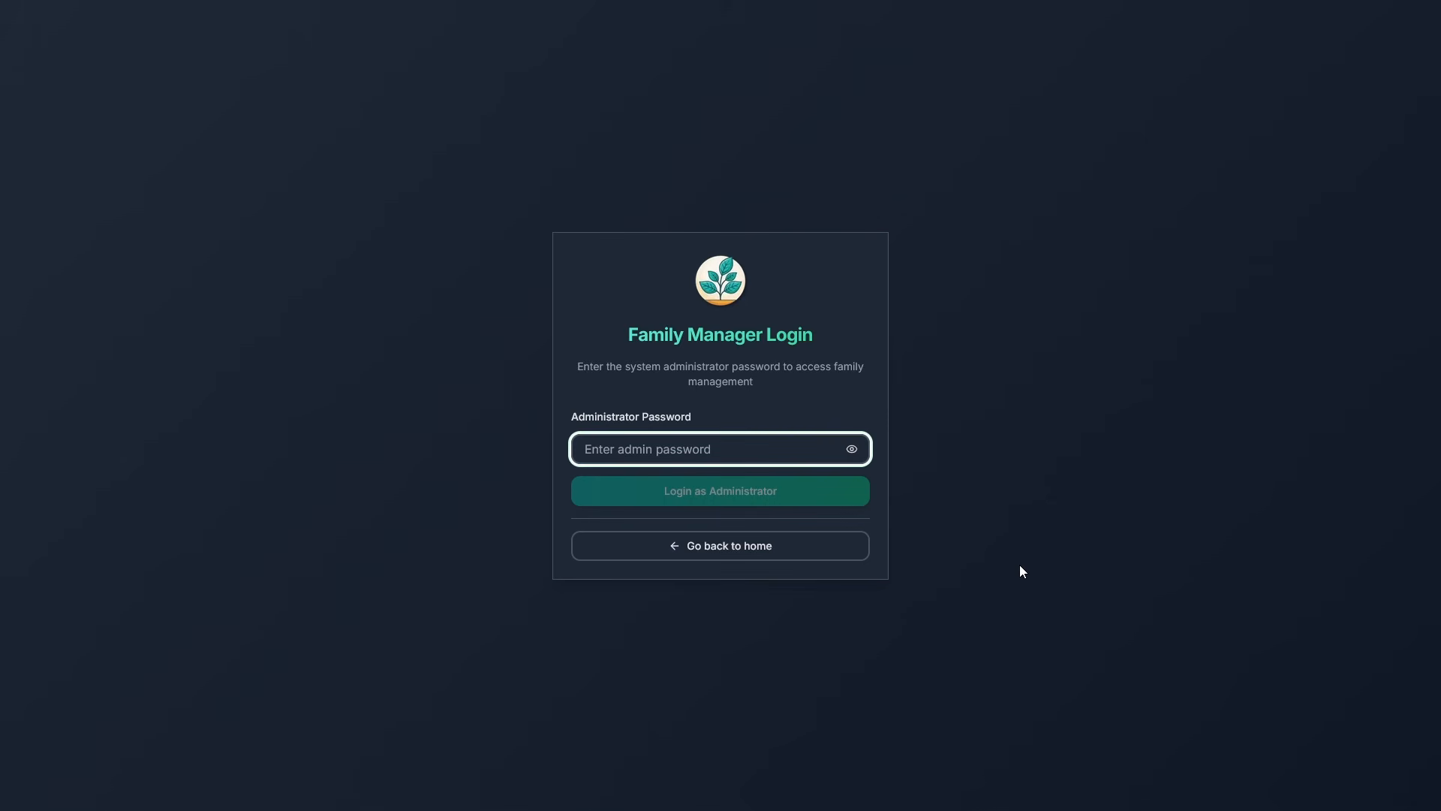
Sign in with the admin password and scroll through the App Configuration settings.
{"action": "type", "text": "admin"}
{"action": "key", "text": "Return"}
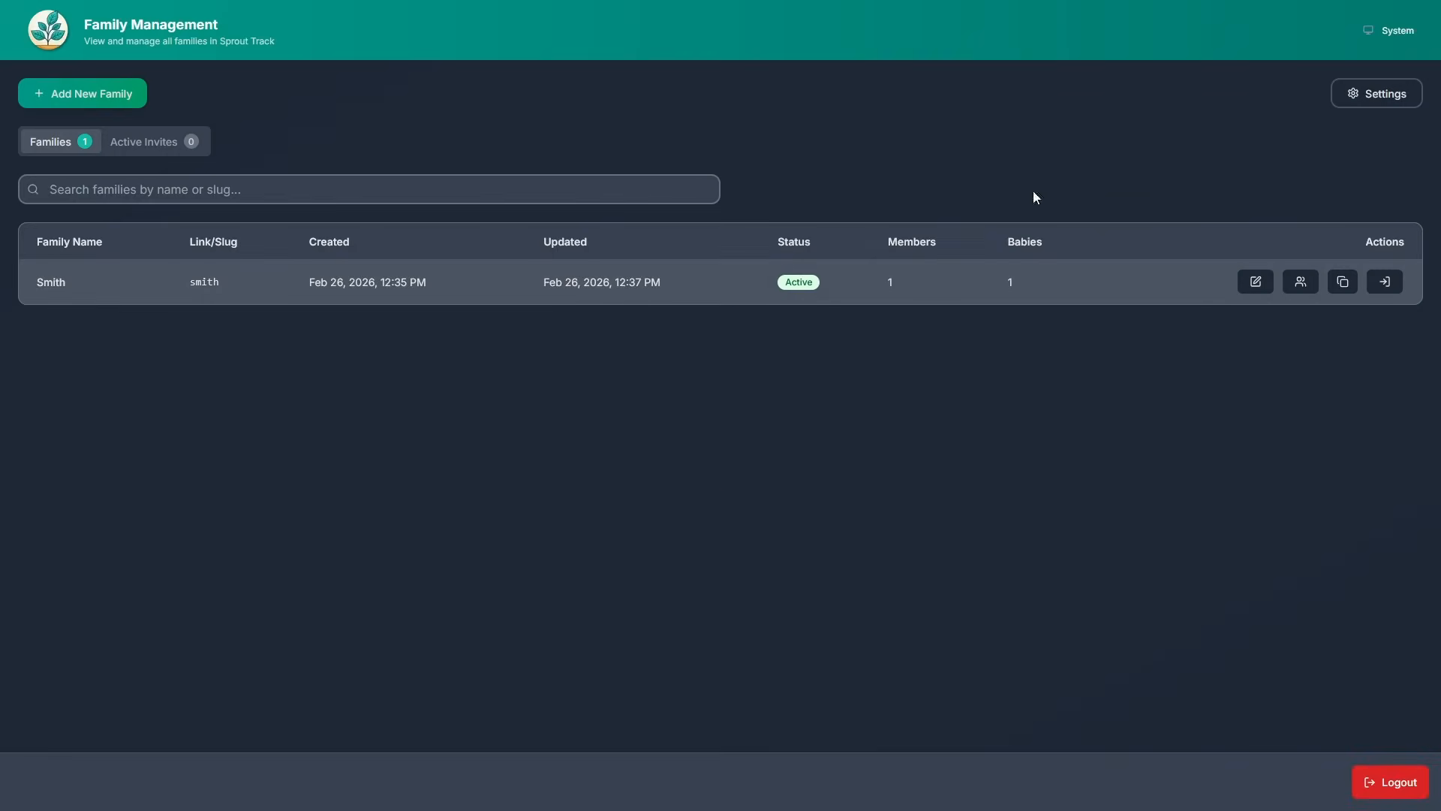
{"action": "left_click", "coordinate": [1351, 101]}
{"action": "scroll", "coordinate": [1304, 255], "scroll_direction": "down", "scroll_amount": 3}
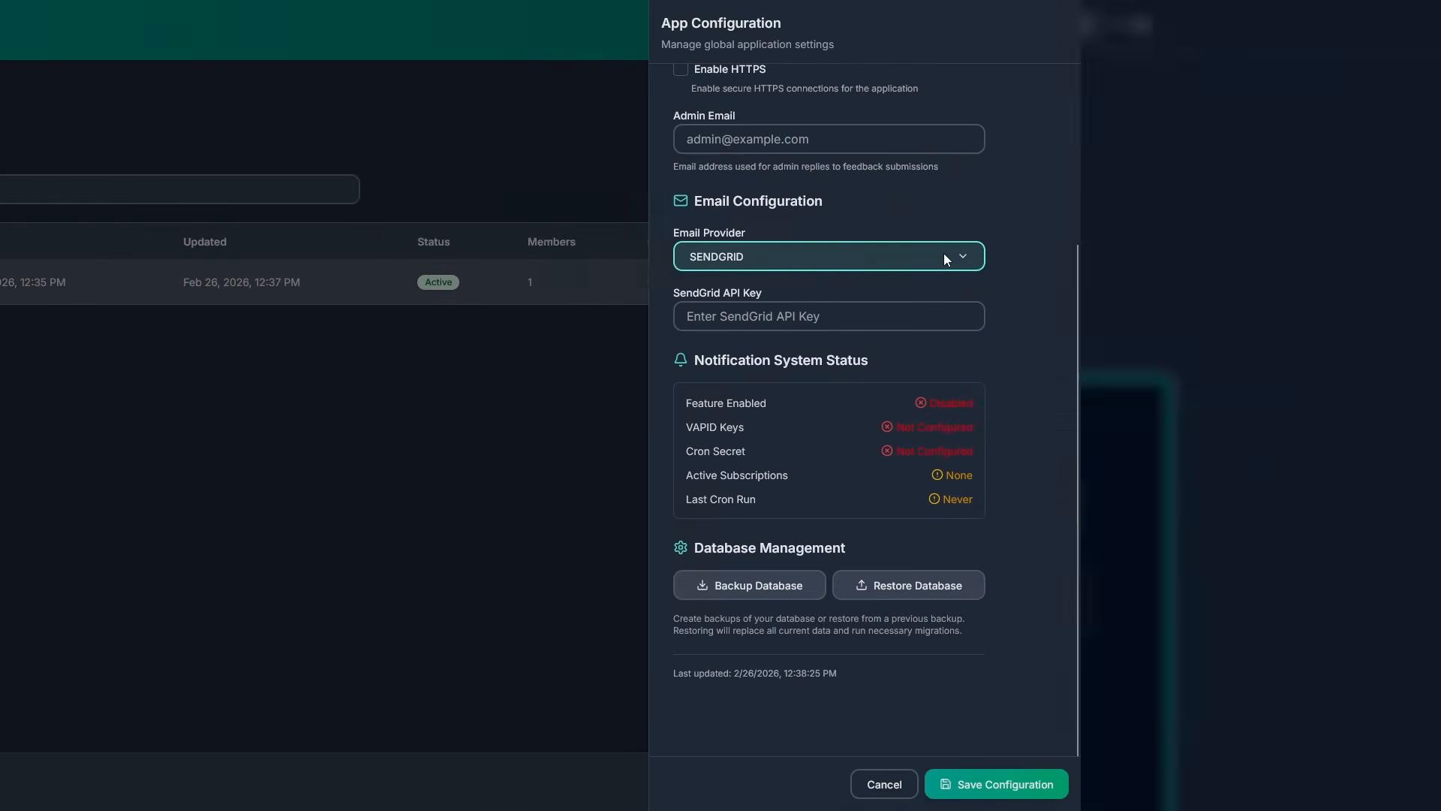